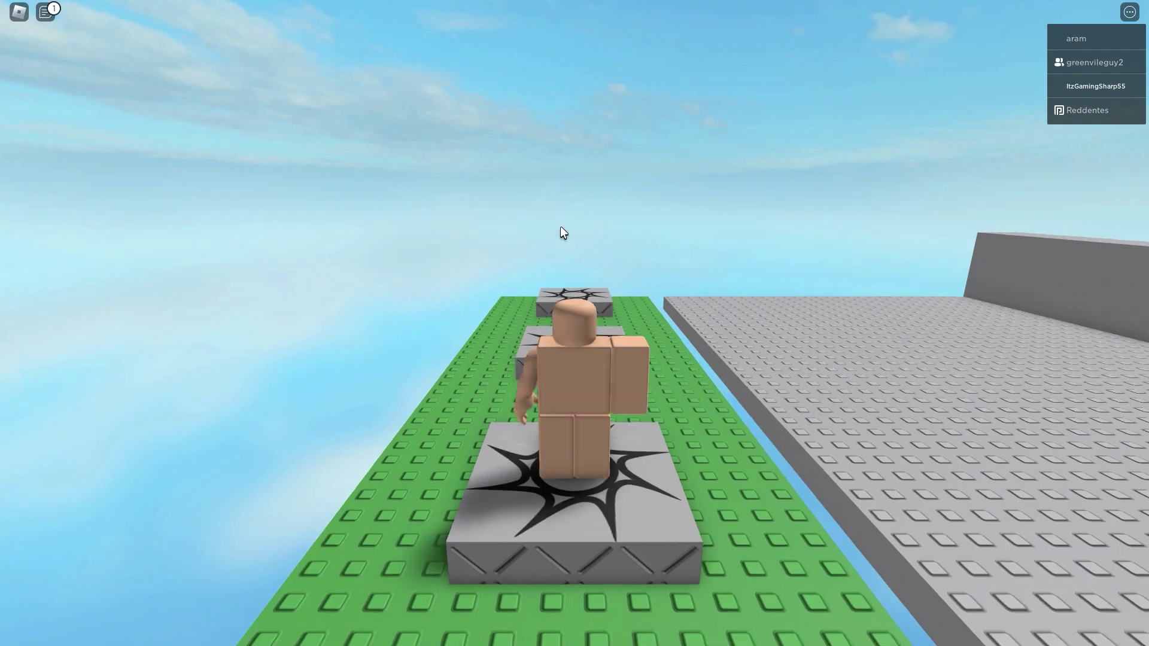
# - Walk off the spawn pad and along the grey platform, turning the view to face down it
pyautogui.press('d')
pyautogui.press('w')
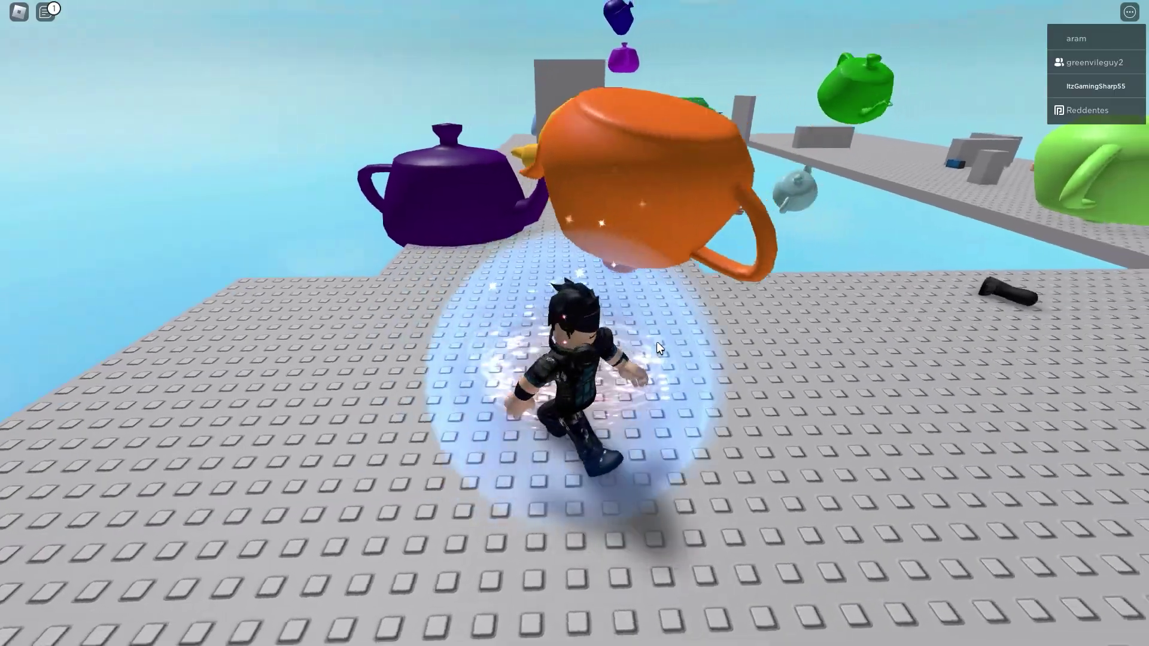
pyautogui.press('Right')
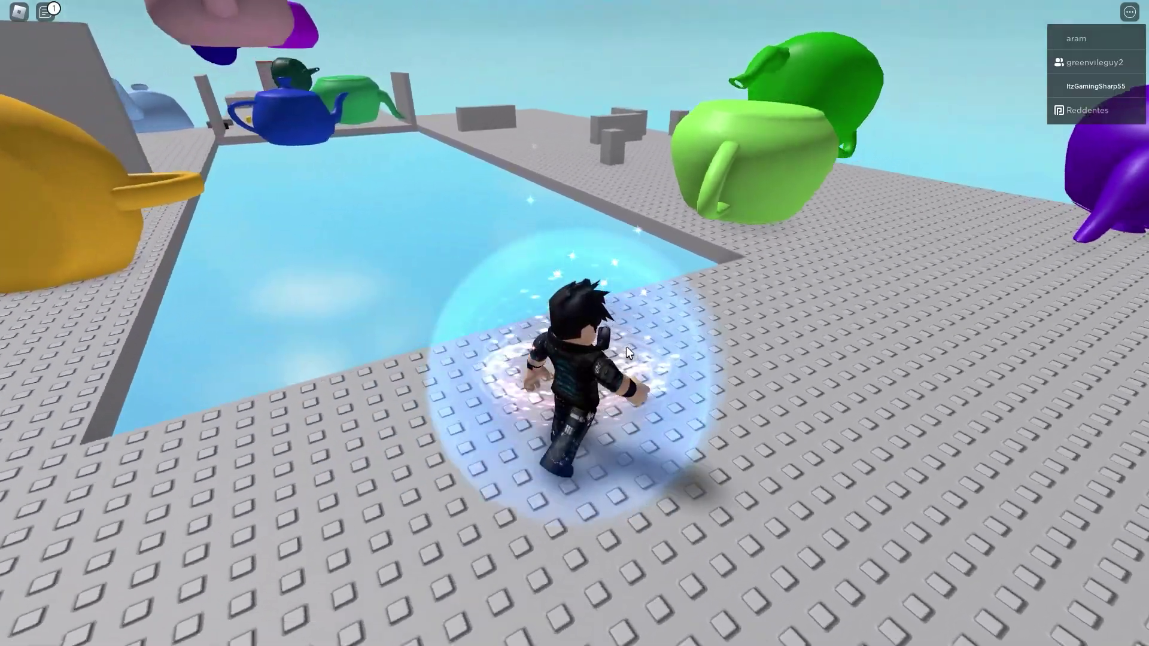
pyautogui.press('Right')
pyautogui.press('w')
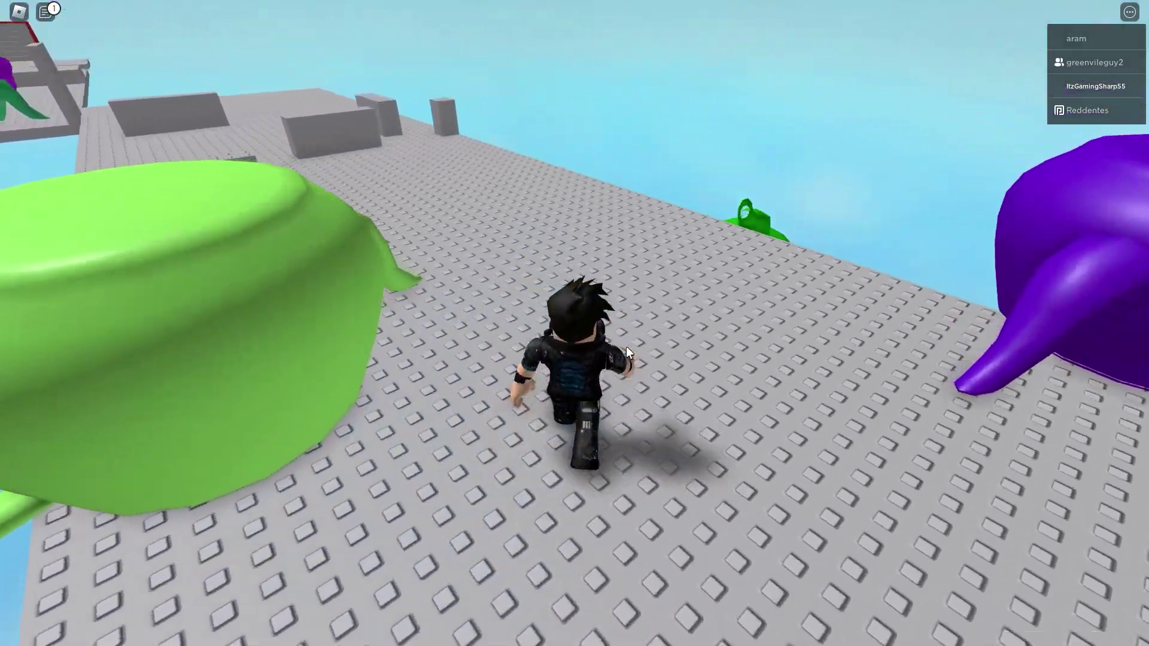
pyautogui.press('Left')
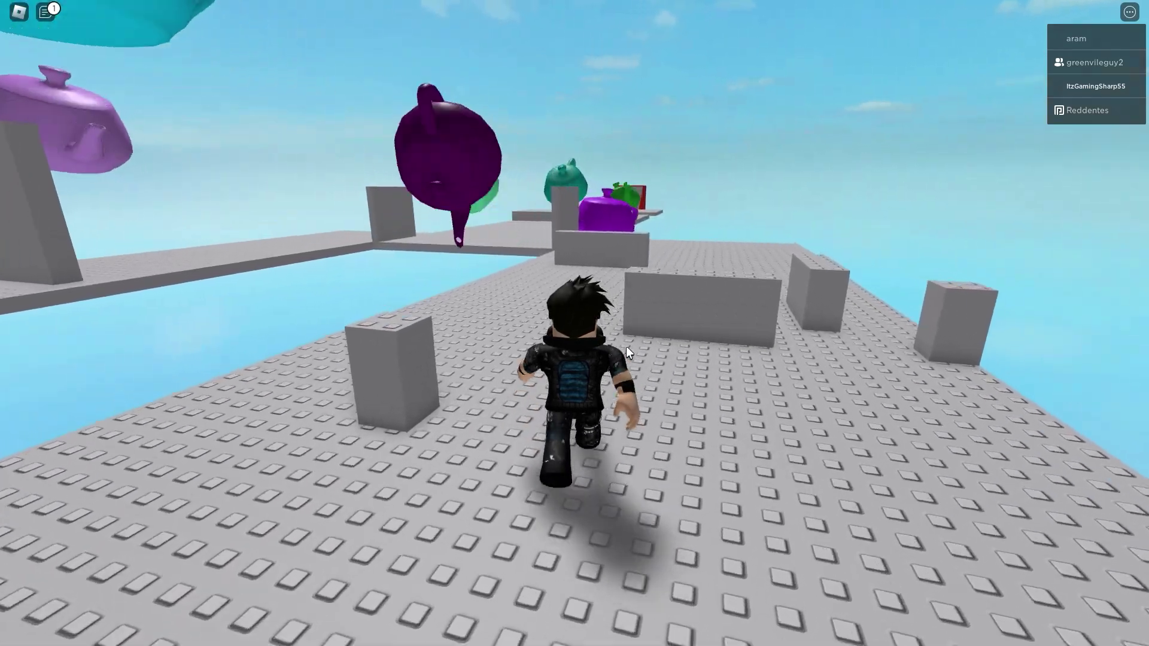
# - Run and jump along the straight platform onto the raised step, past the teapots
pyautogui.press('w')
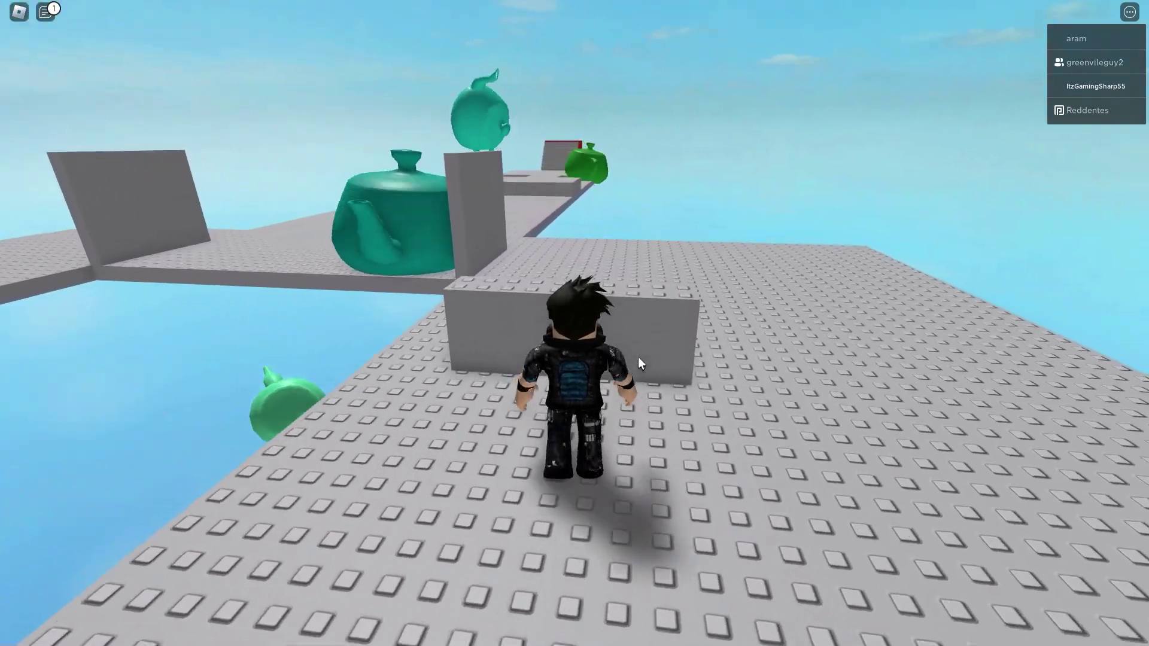
pyautogui.press('space')
pyautogui.press('w')
pyautogui.press('Left')
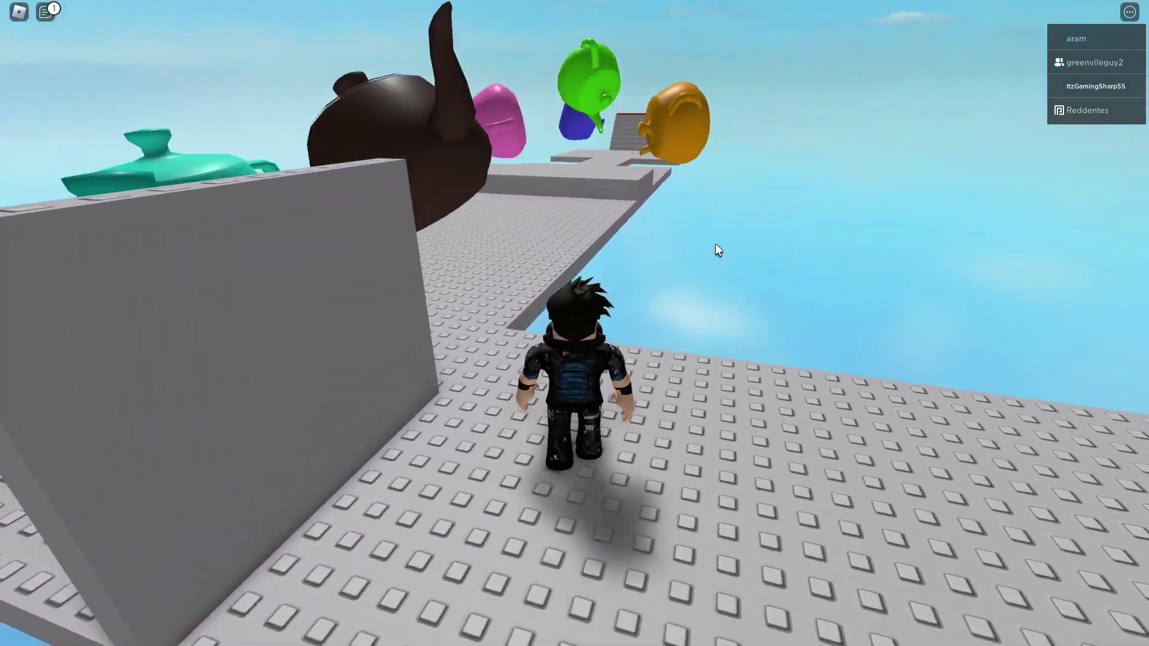
pyautogui.press('Right')
pyautogui.press('w')
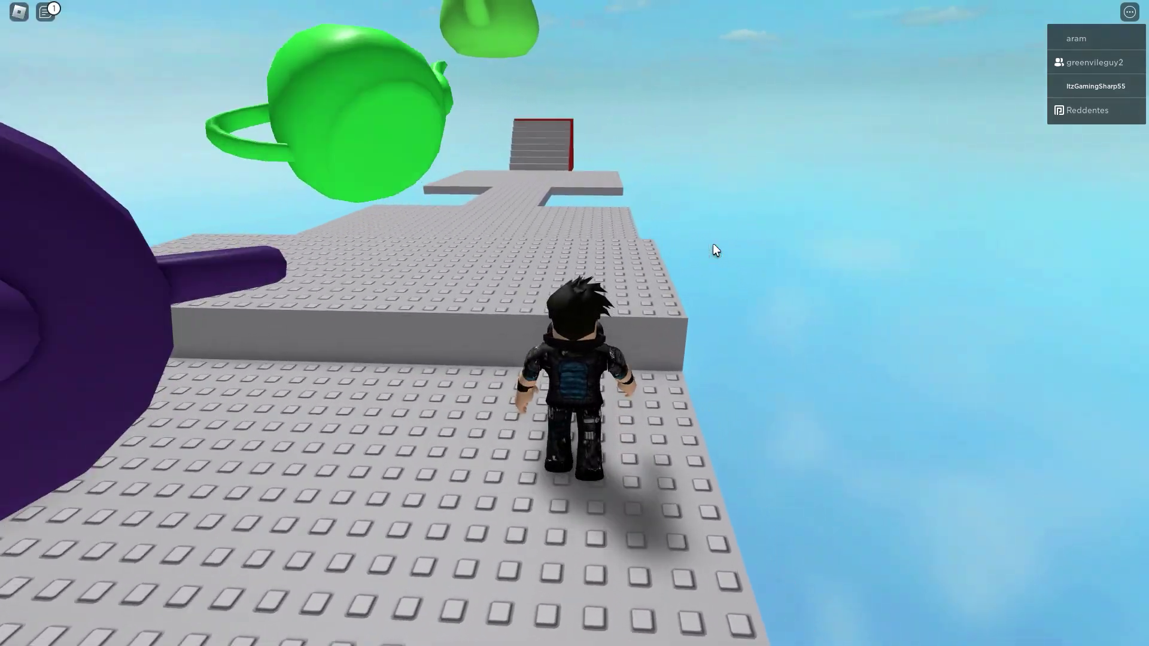
pyautogui.press('space')
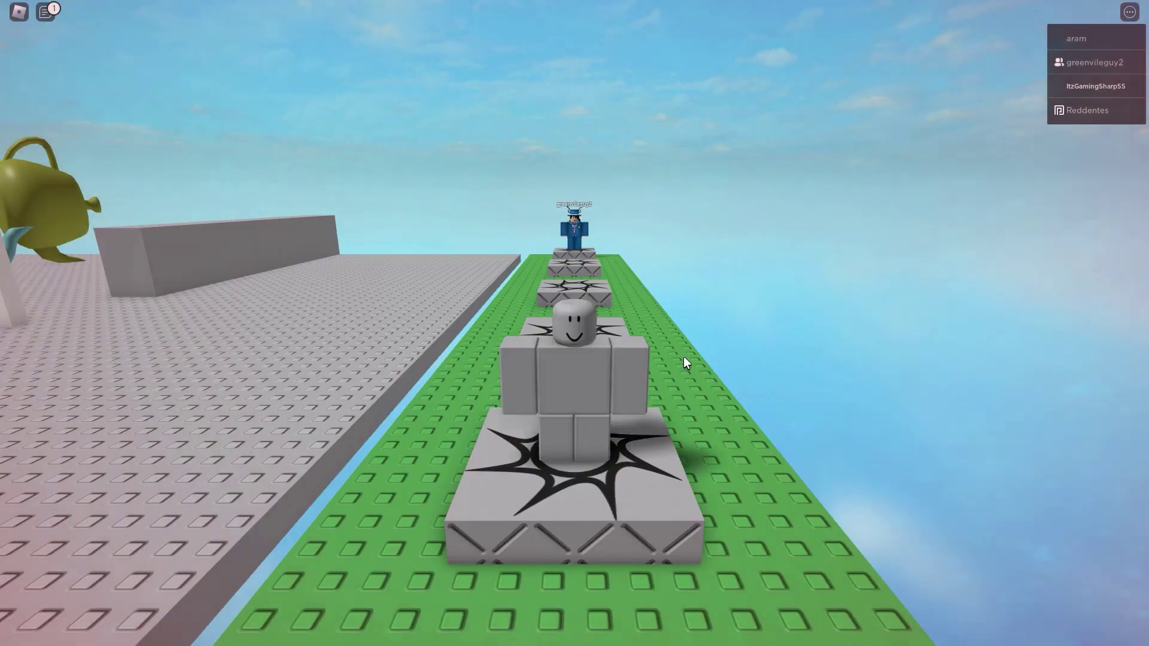
# - Walk from spawn past the warning sign and the other player, around the grey wall
pyautogui.press('w')
pyautogui.press('a')
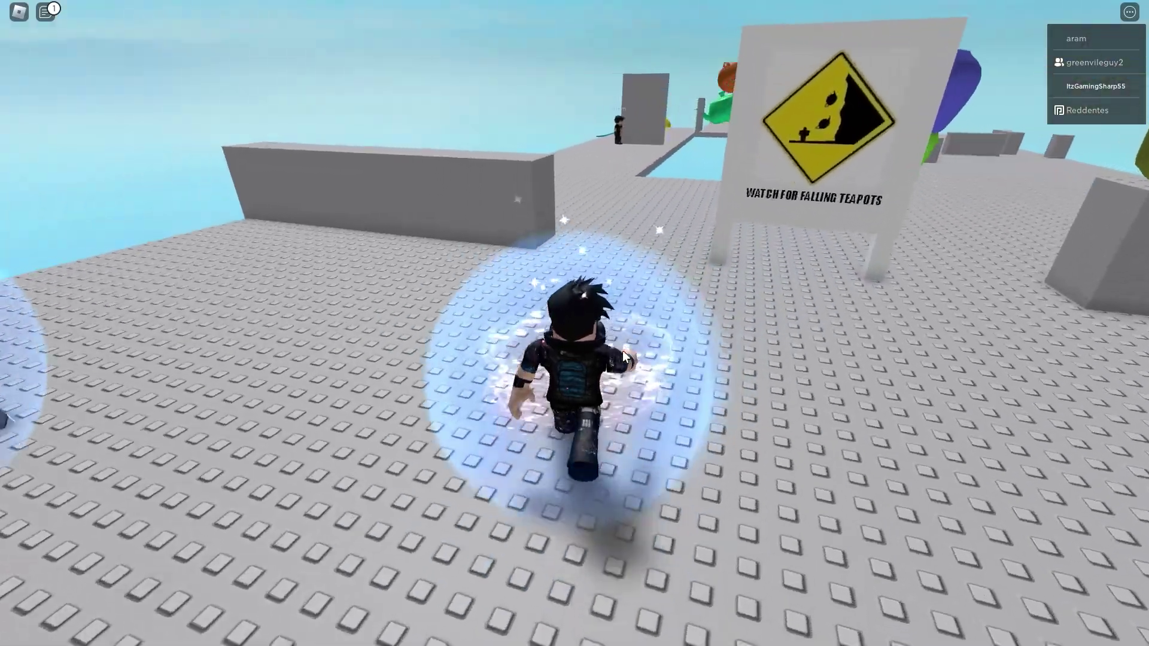
pyautogui.press('w')
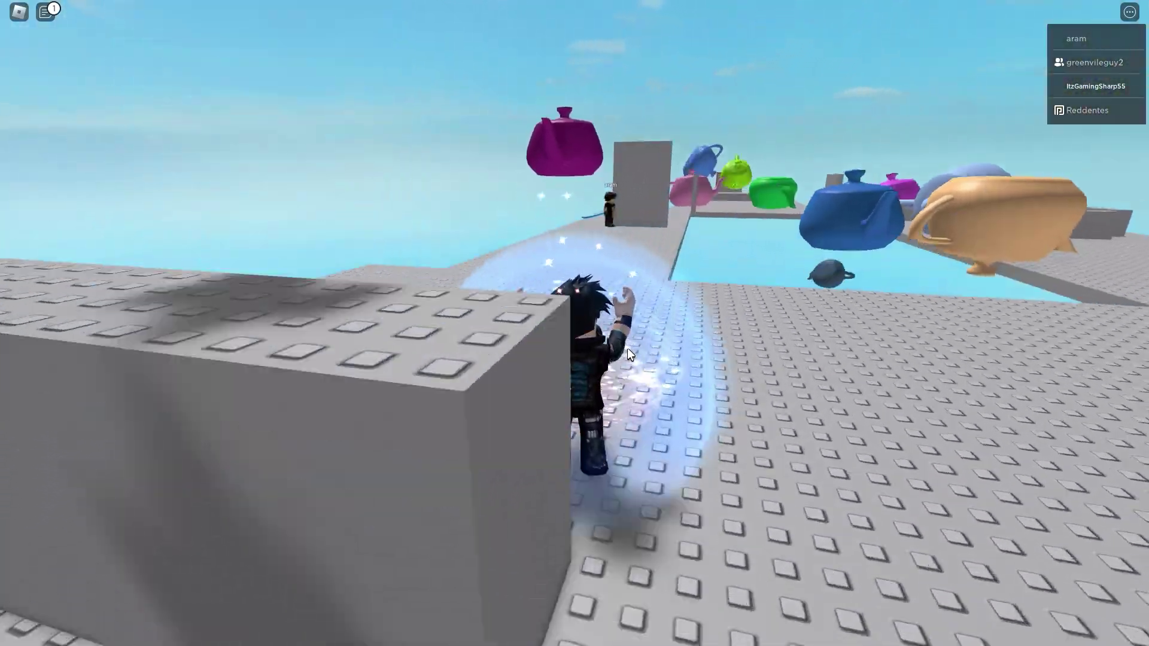
pyautogui.press('w')
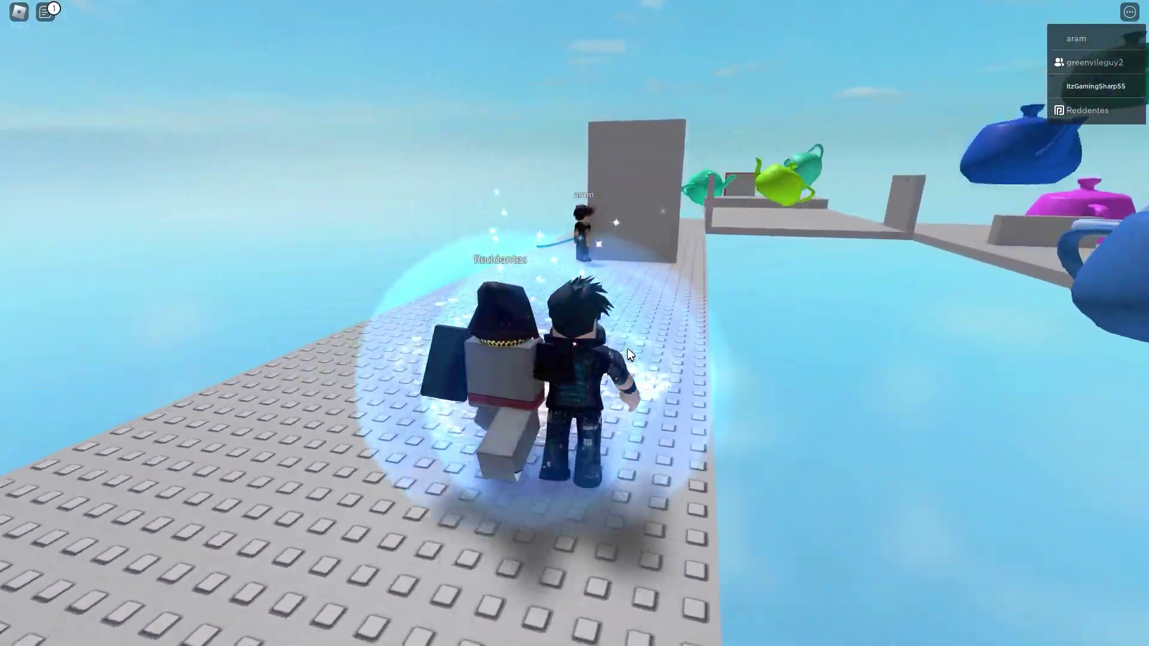
pyautogui.press('w')
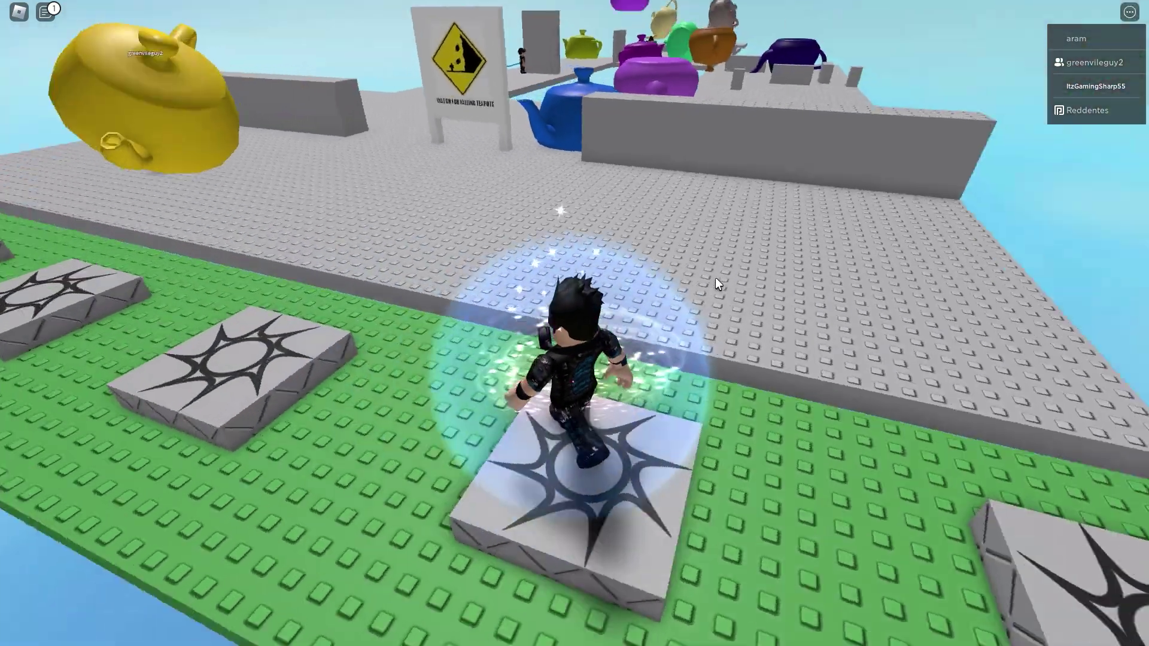
# - Run again from spawn past the wall and grey blocks into the falling teapots
pyautogui.press('w')
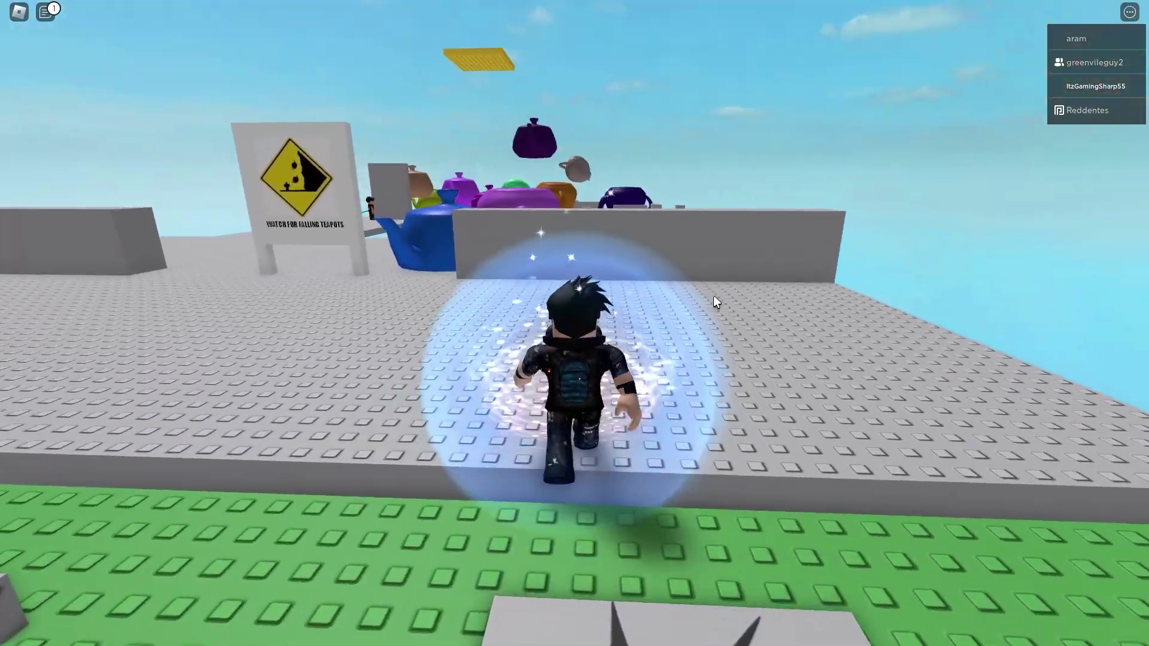
pyautogui.press('w')
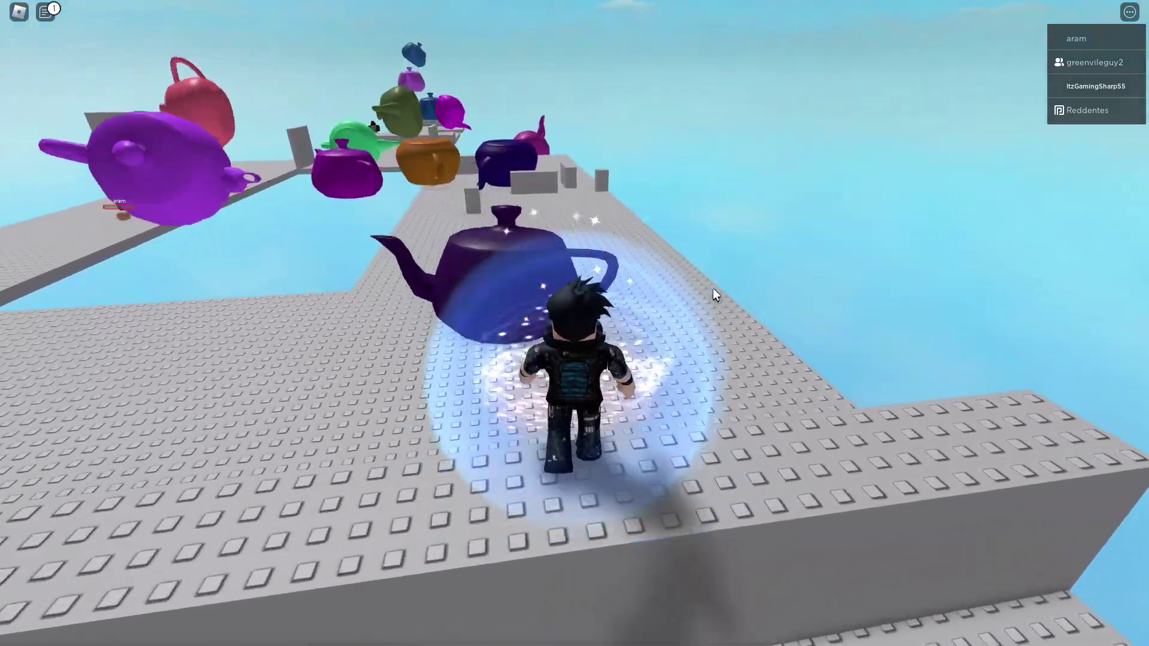
pyautogui.press('w')
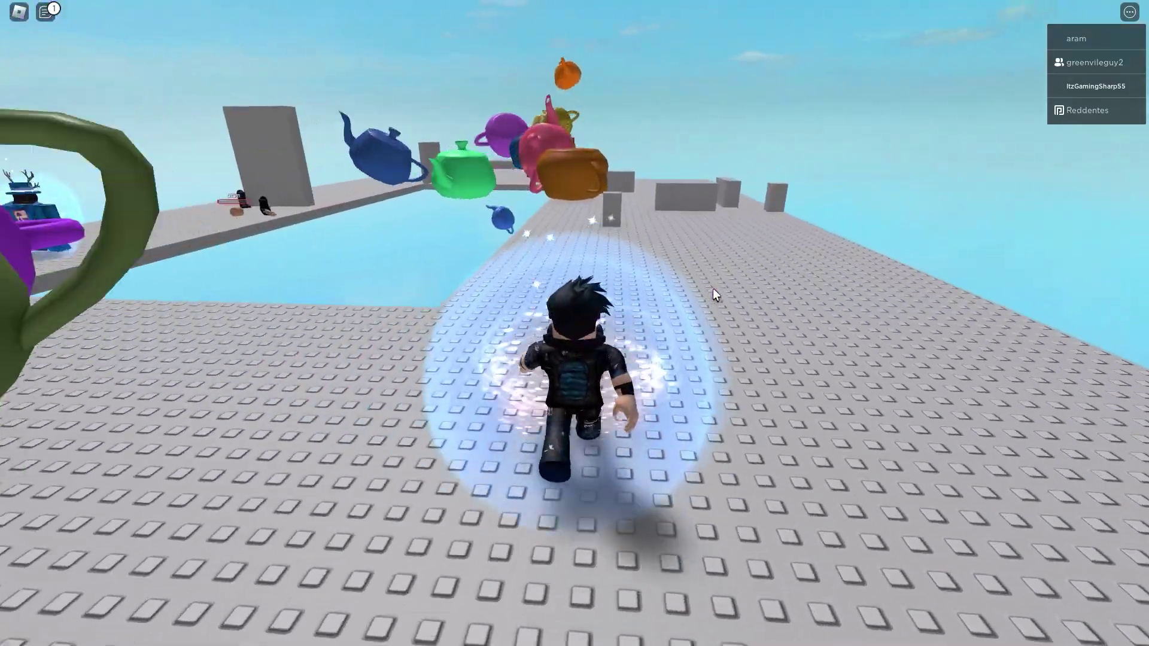
pyautogui.press('w')
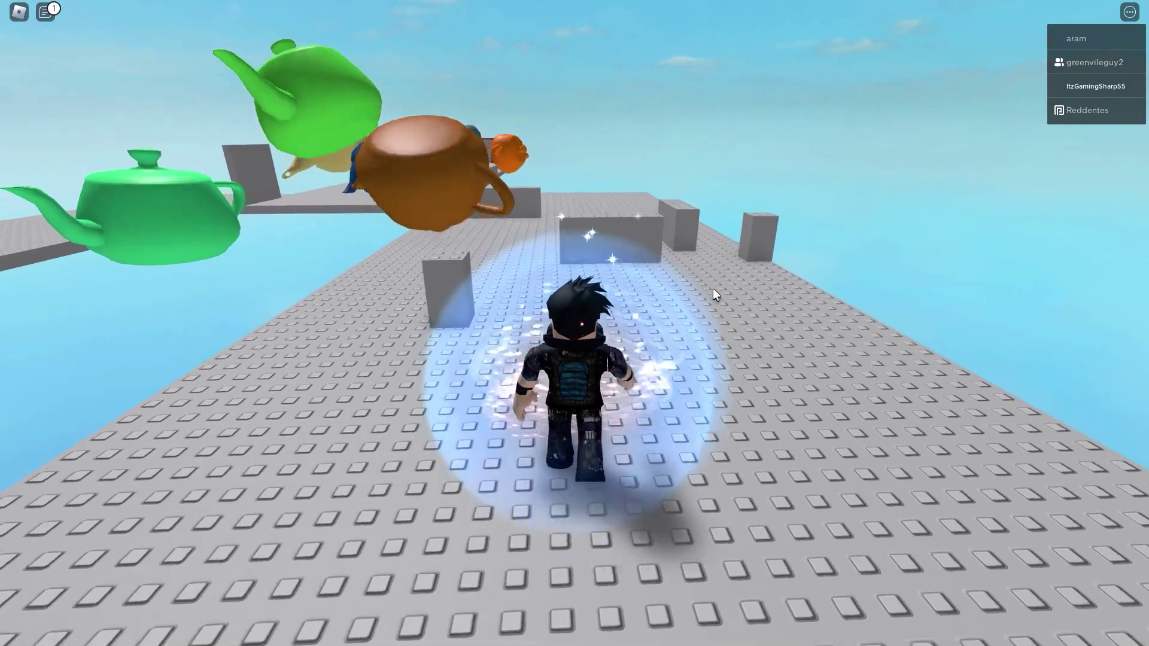
pyautogui.press('w')
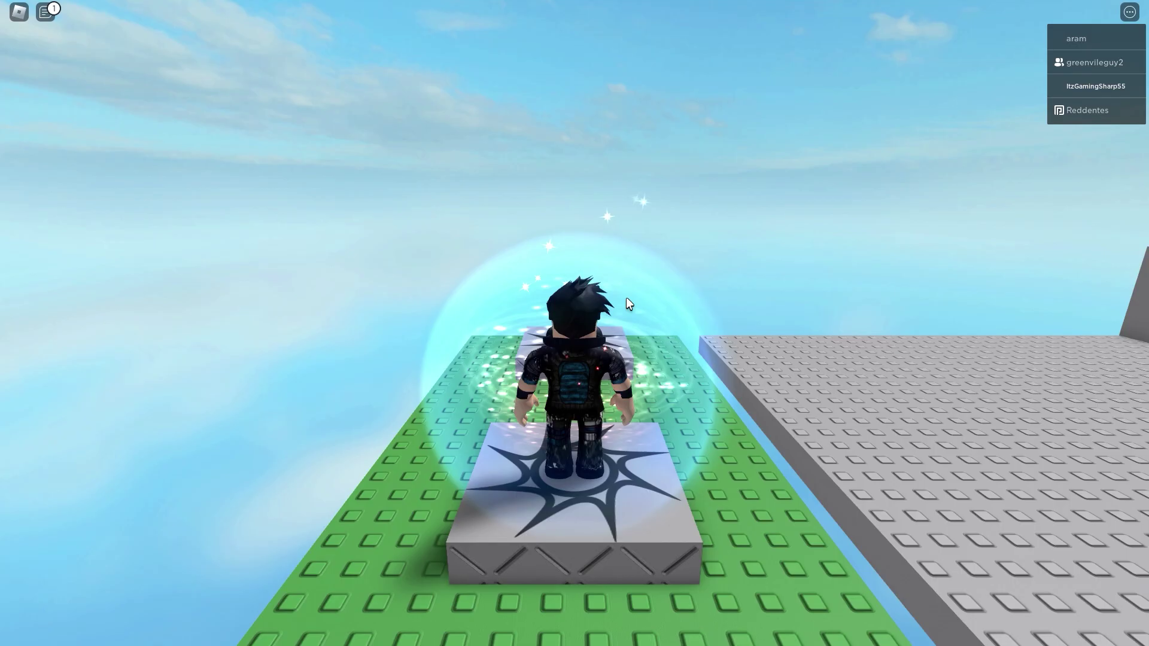
# - Head onto the grey platform, past the pink teapot, up to the grey block
pyautogui.press('w')
pyautogui.press('w')
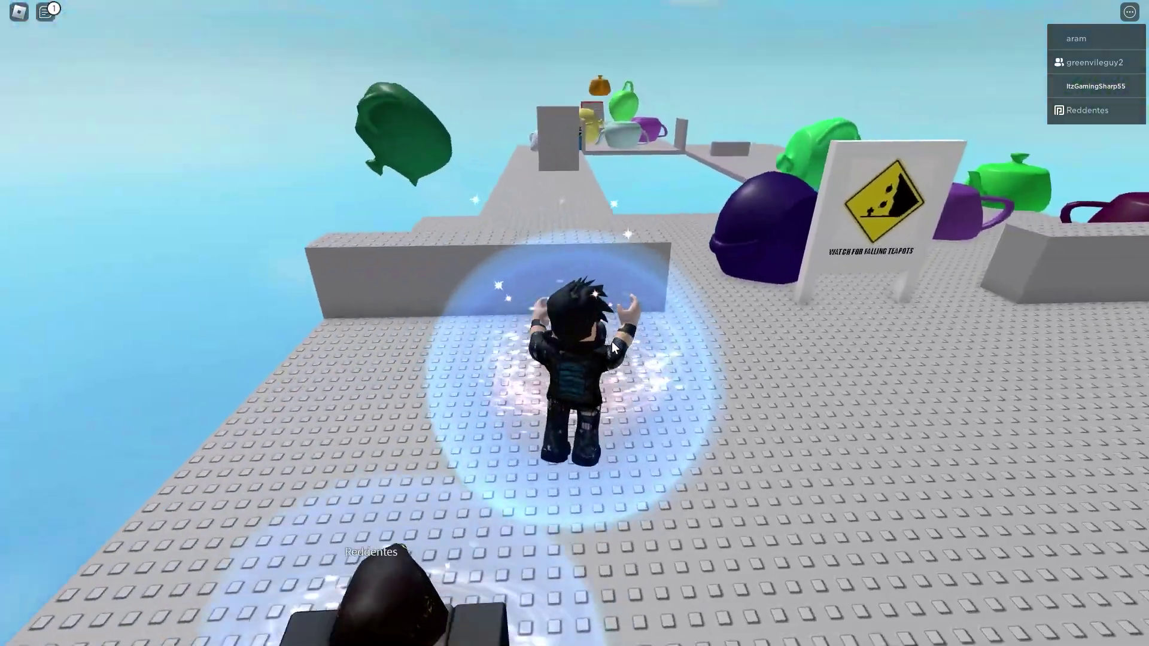
pyautogui.press('w')
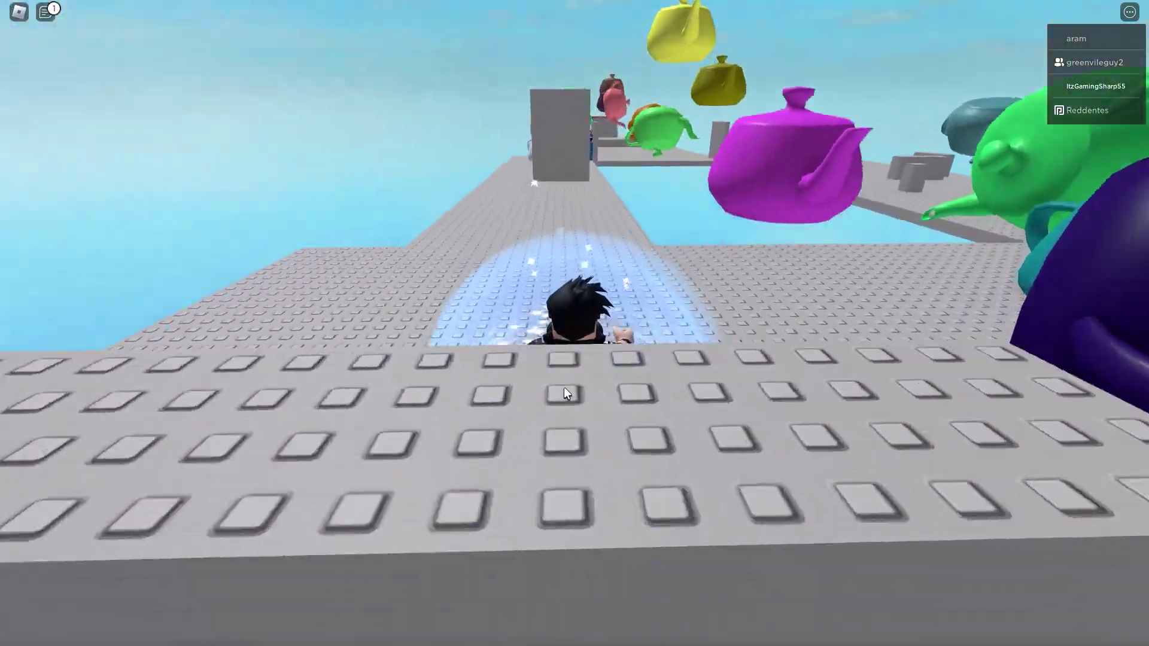
pyautogui.press('a')
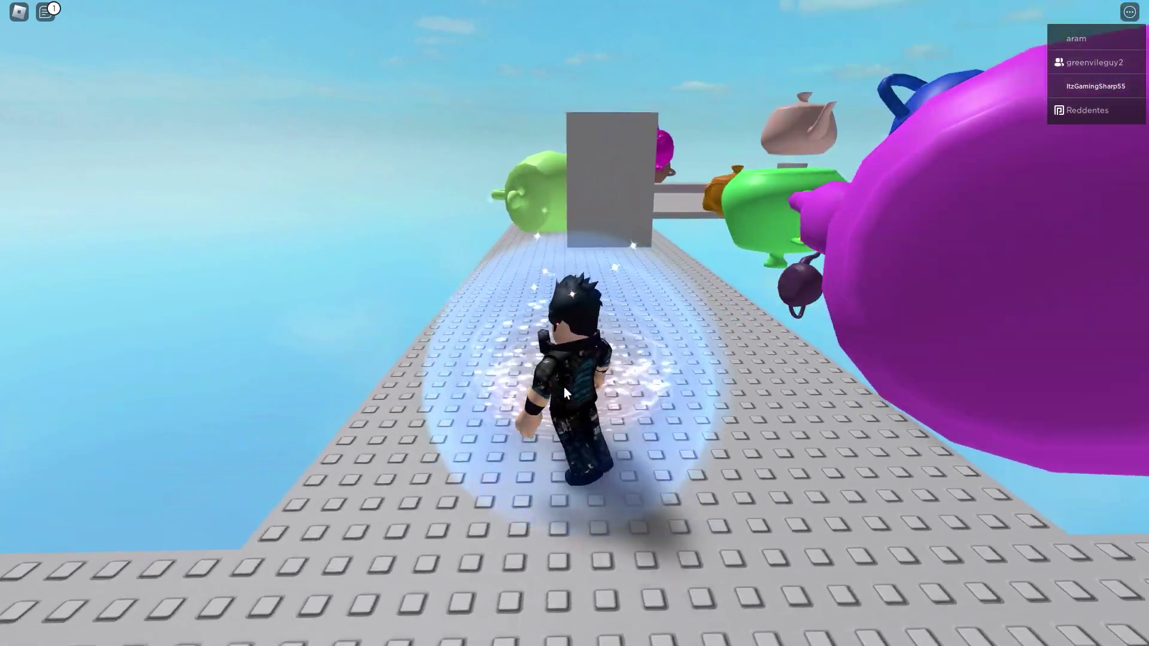
pyautogui.press('w')
pyautogui.press('w')
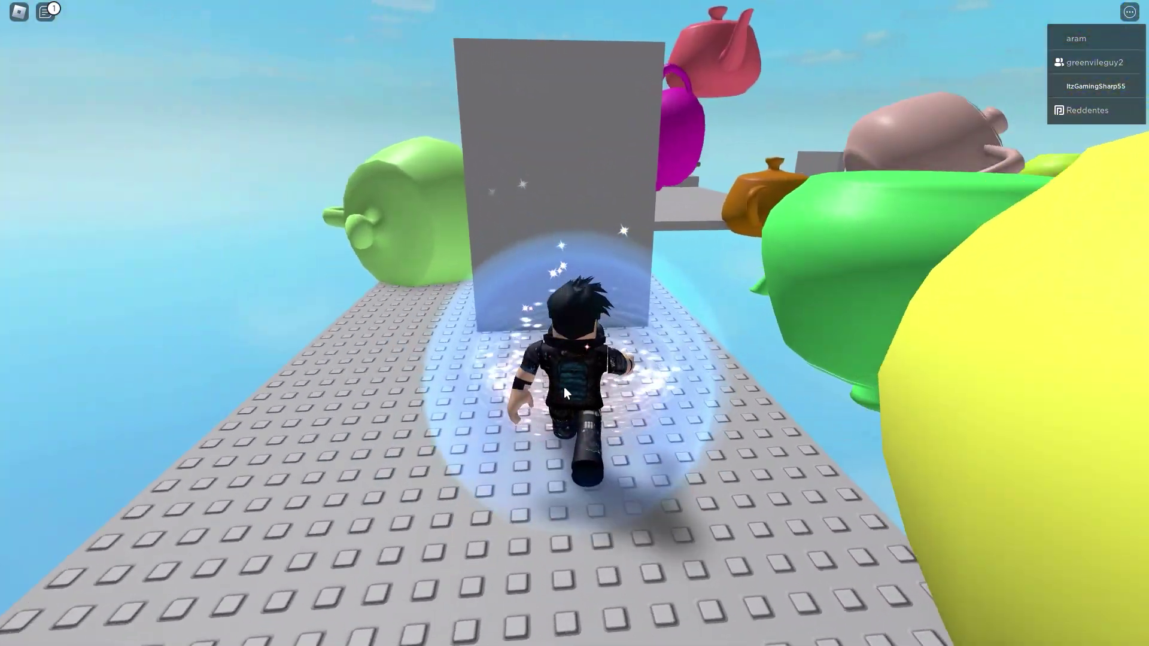
pyautogui.press('a')
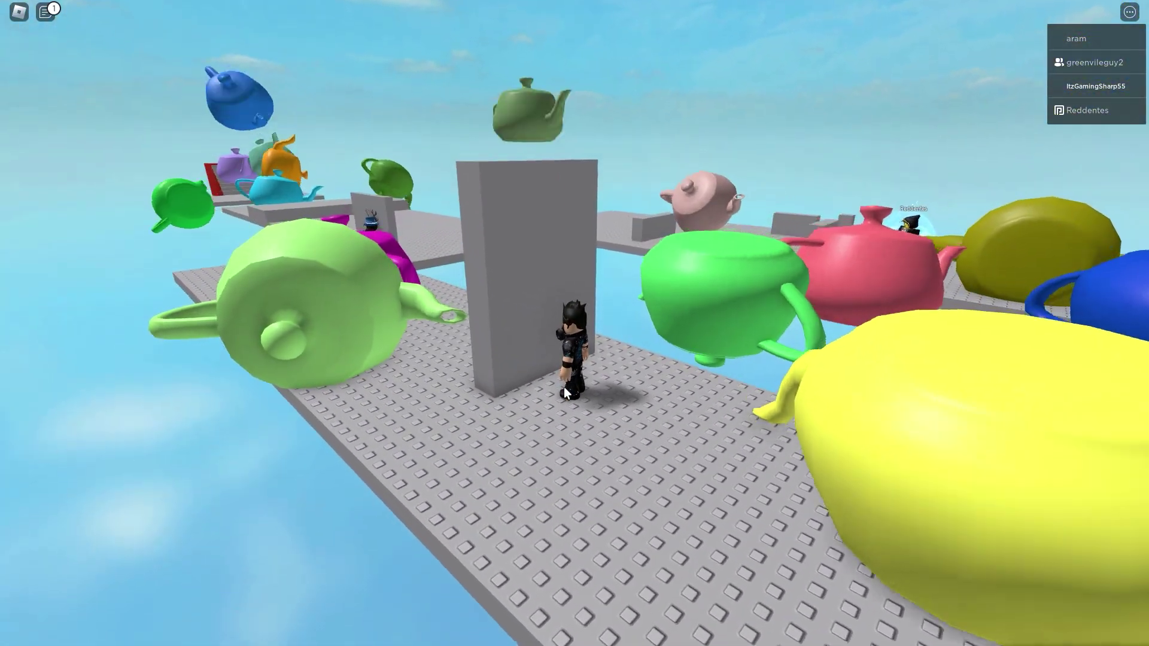
pyautogui.press('w')
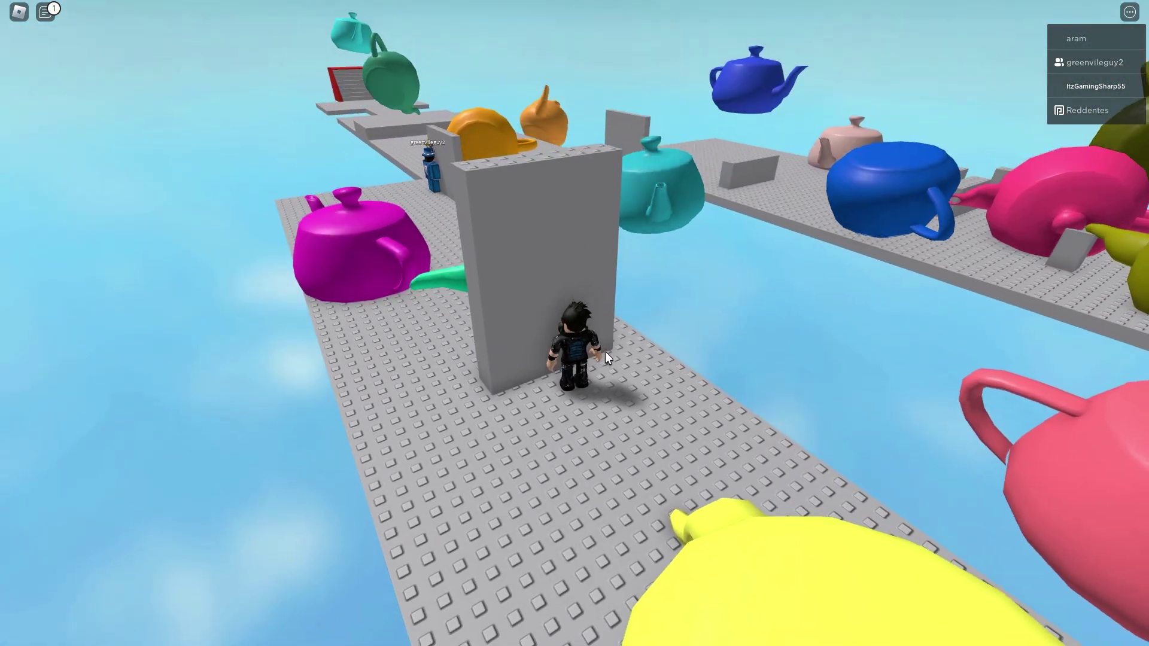
# - Run the path around the left bend and jump onto the raised platform toward the stairs
pyautogui.press('a')
pyautogui.press('w')
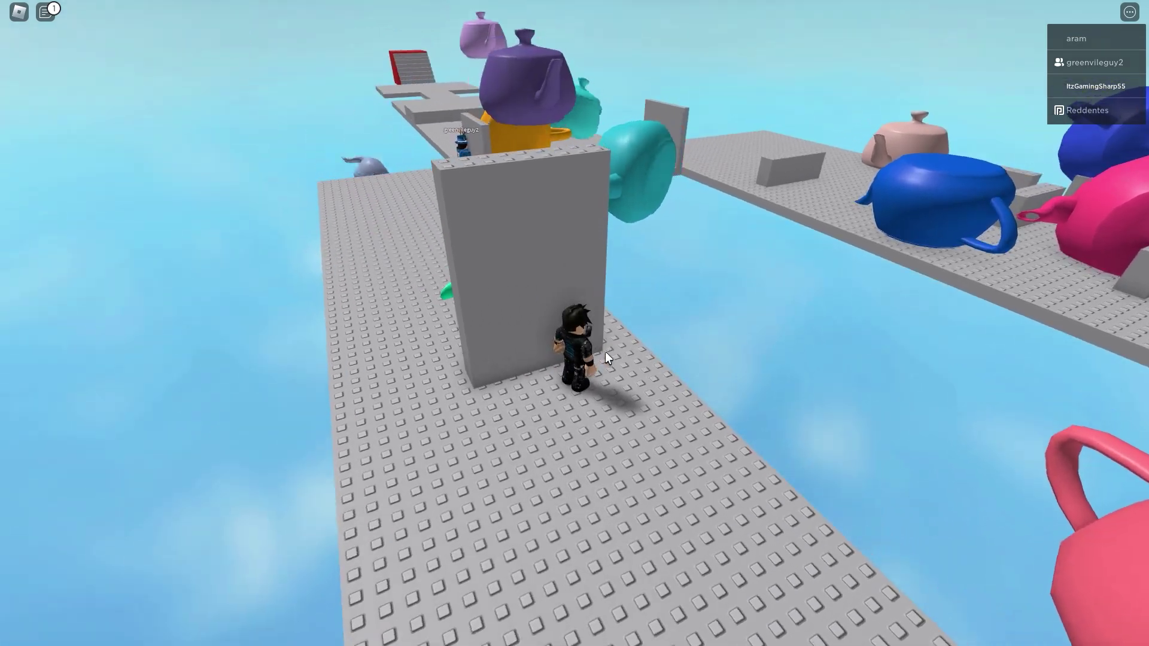
pyautogui.press('w')
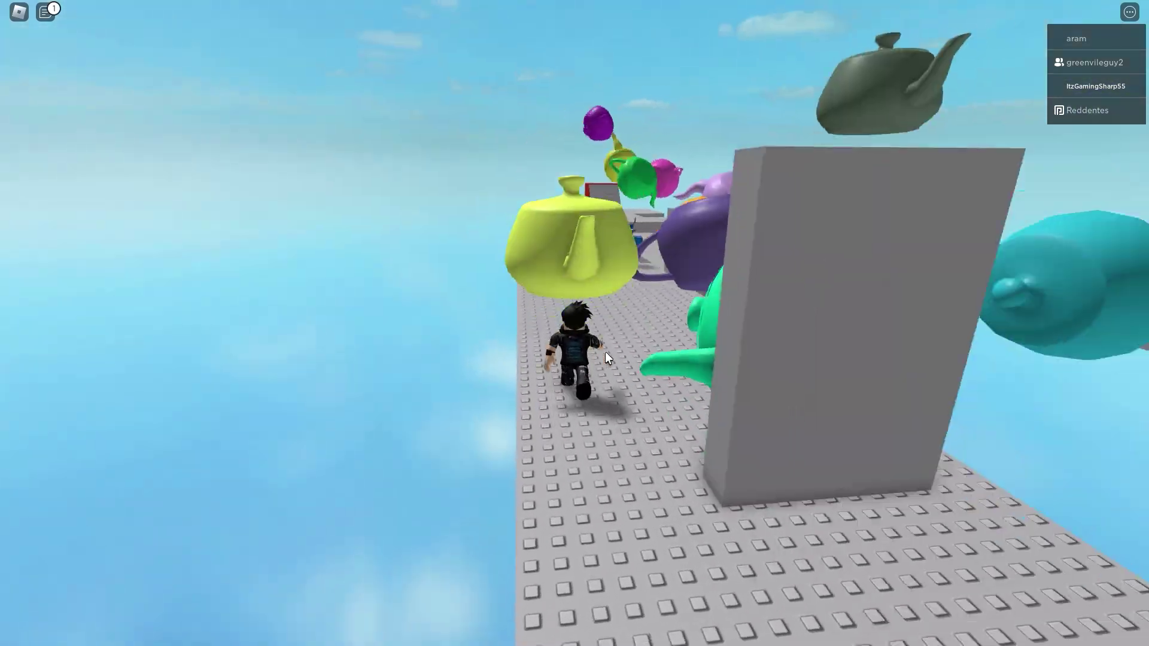
pyautogui.press('w')
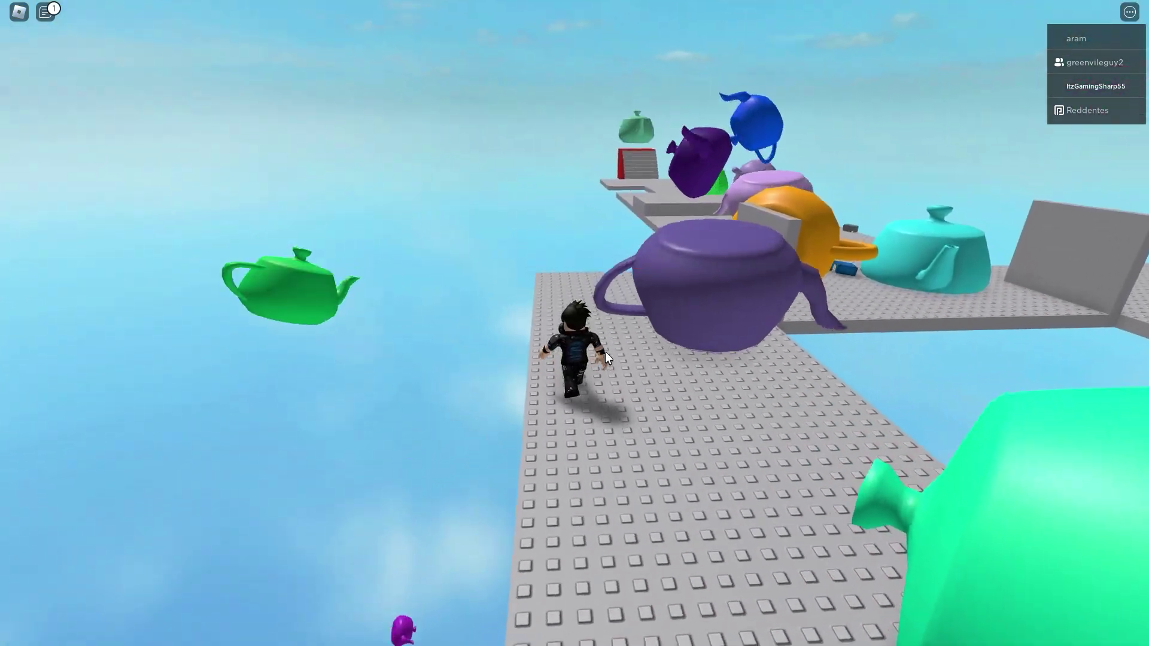
pyautogui.press('w')
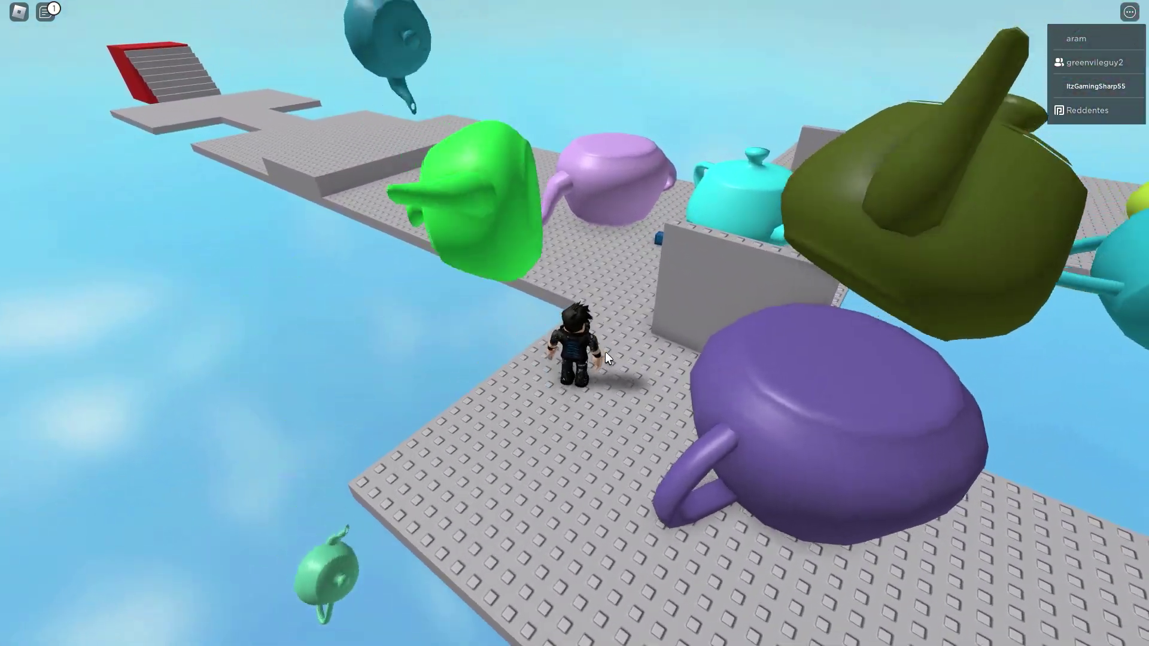
pyautogui.press('w')
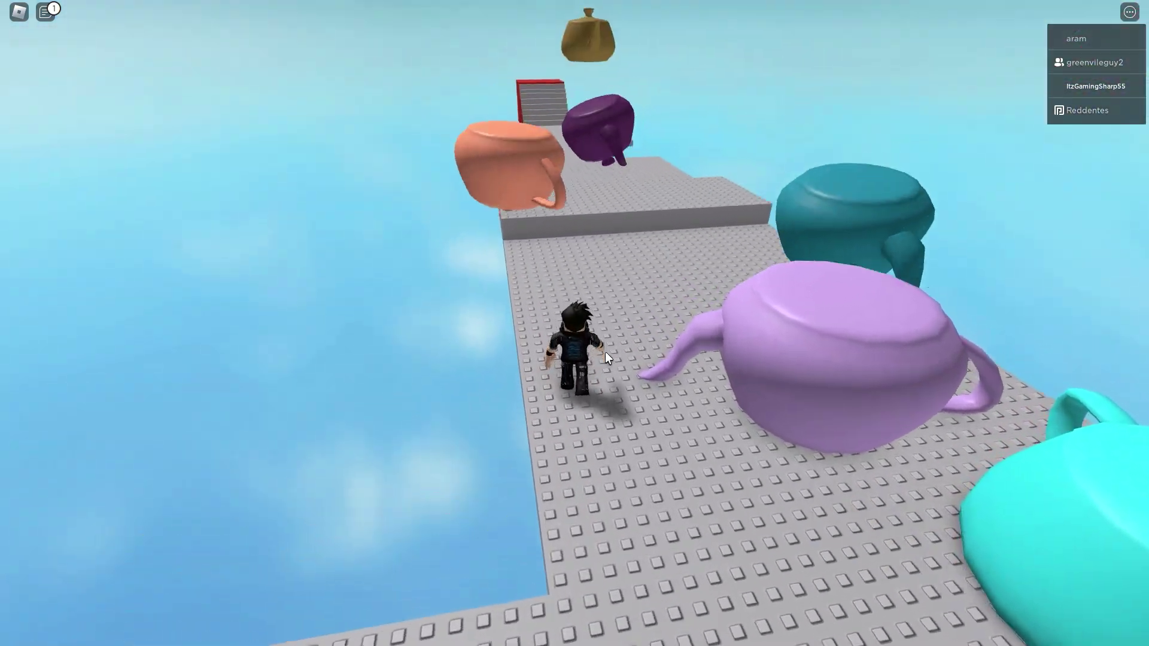
pyautogui.press('w')
pyautogui.press('space')
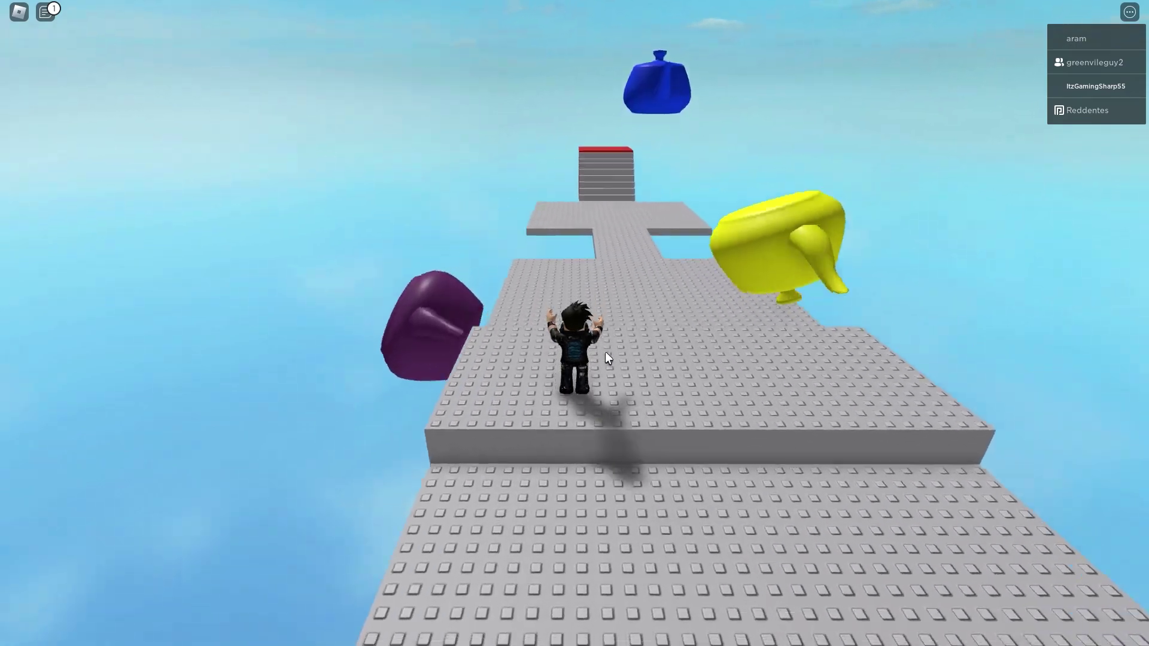
pyautogui.press('w')
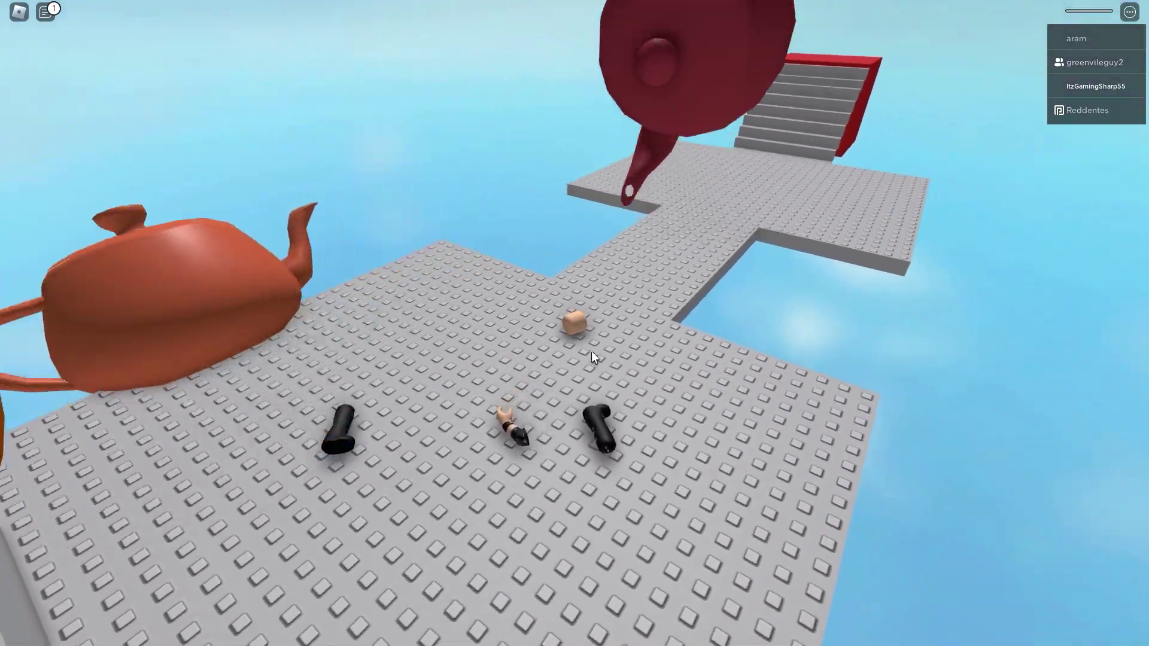
# - After respawning, advance past the other player and wall toward the teapots, then toggle chat
pyautogui.press('w')
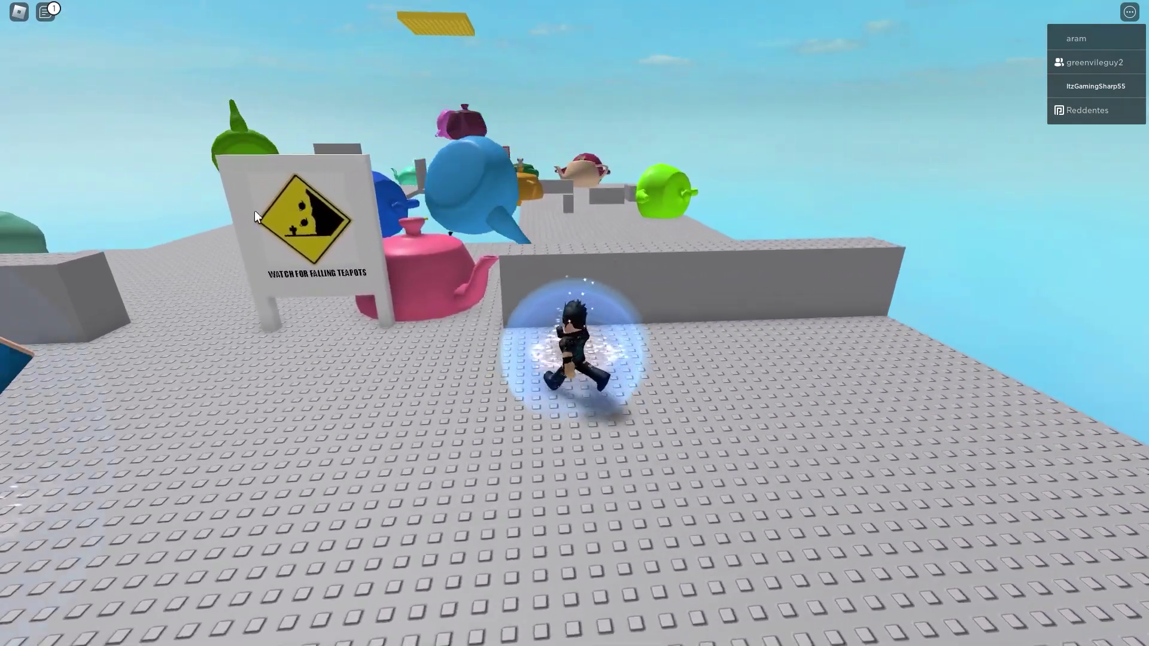
pyautogui.press('w')
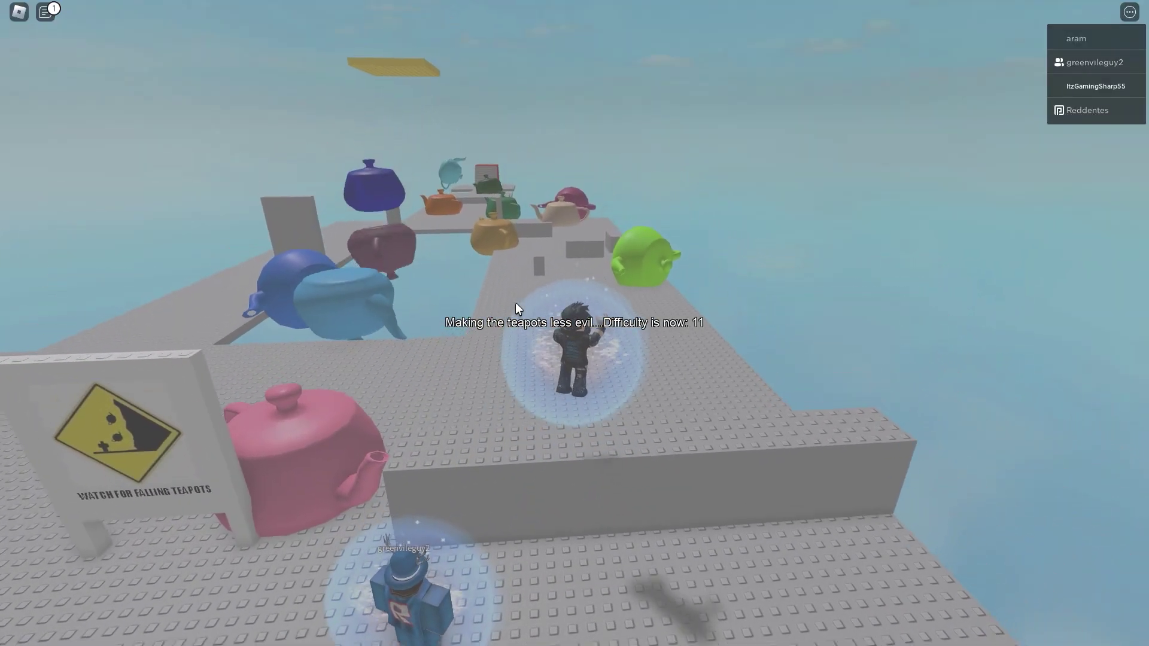
pyautogui.press('w')
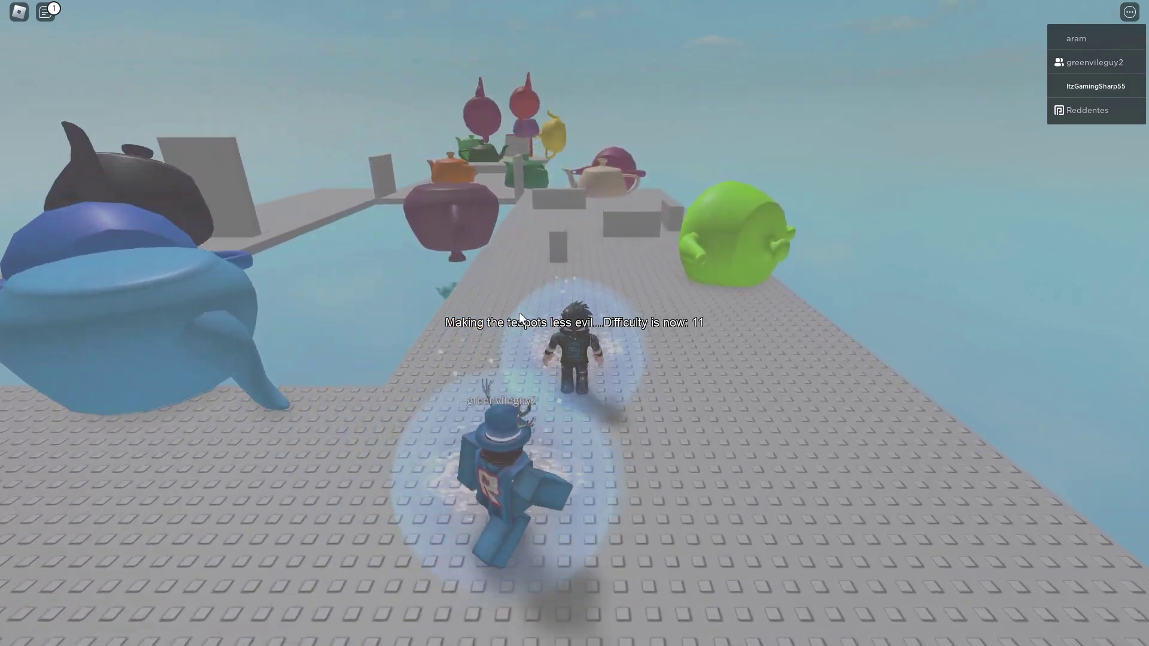
pyautogui.press('w')
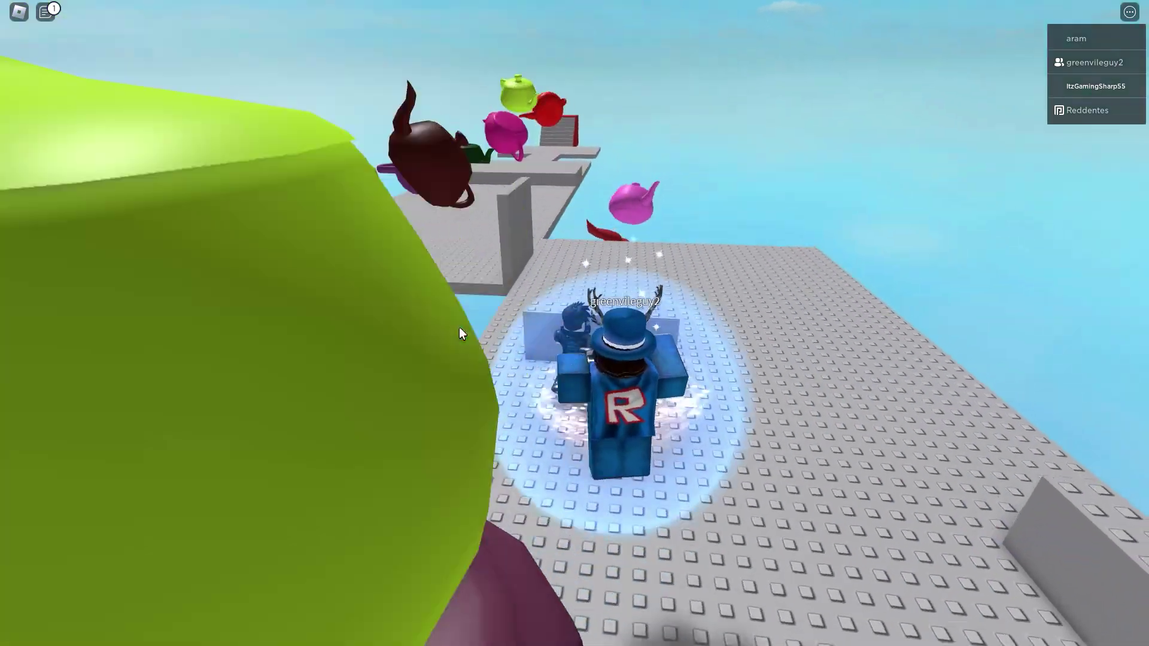
pyautogui.press('w')
pyautogui.press('w')
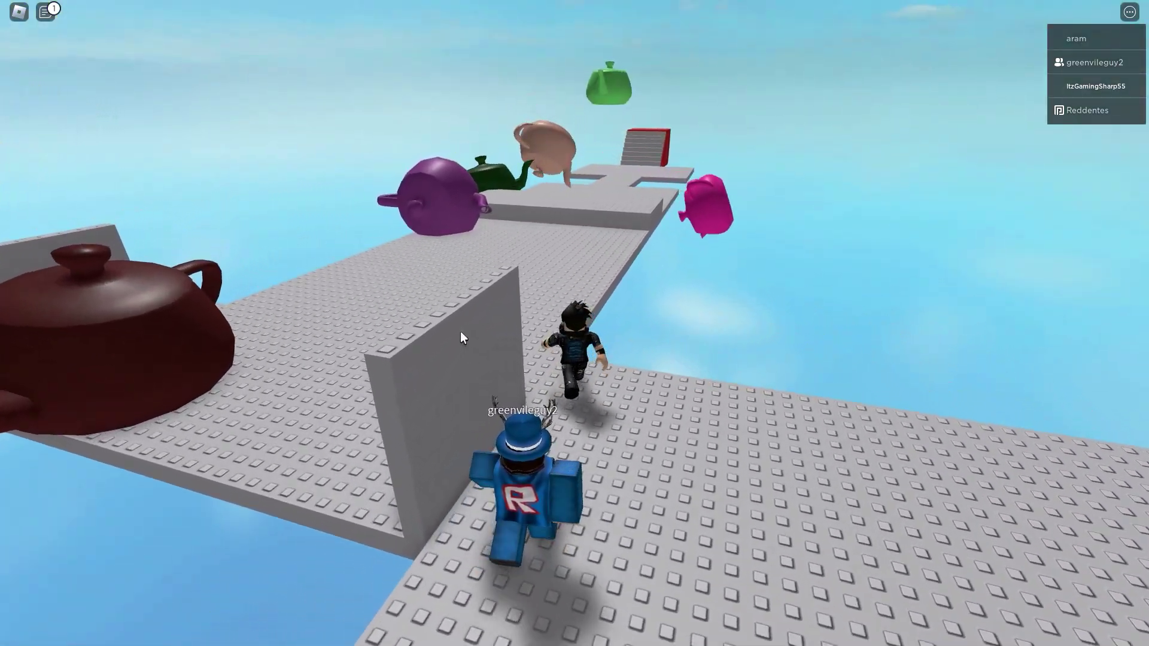
pyautogui.press('w')
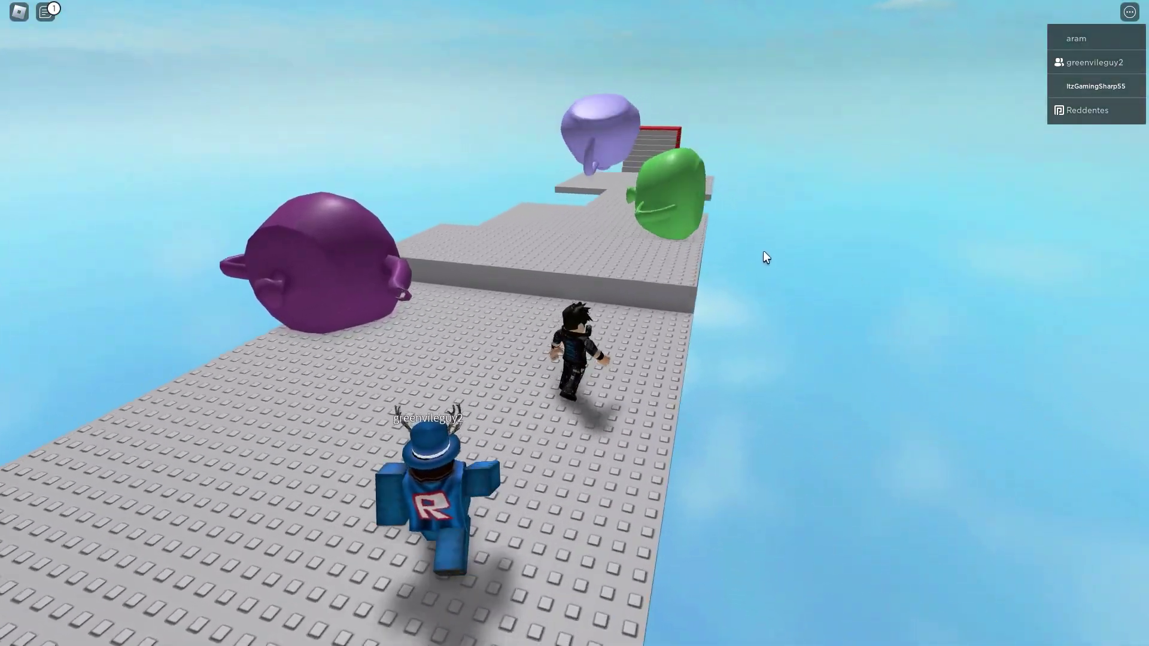
pyautogui.press('w')
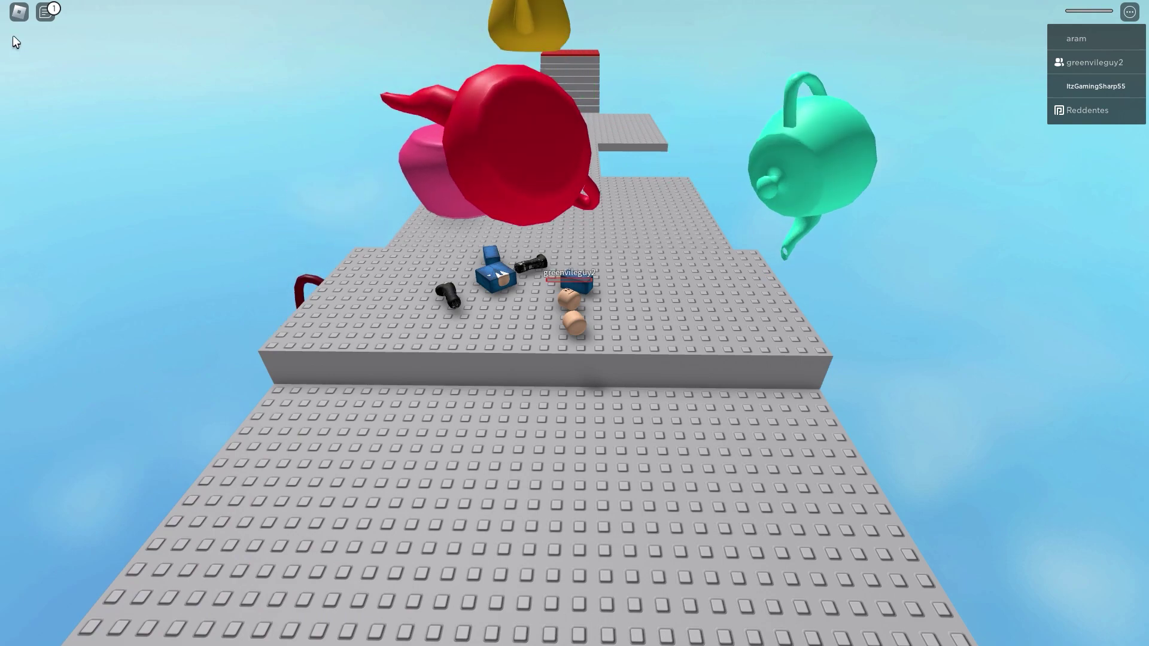
pyautogui.click(47, 12)
pyautogui.click(46, 11)
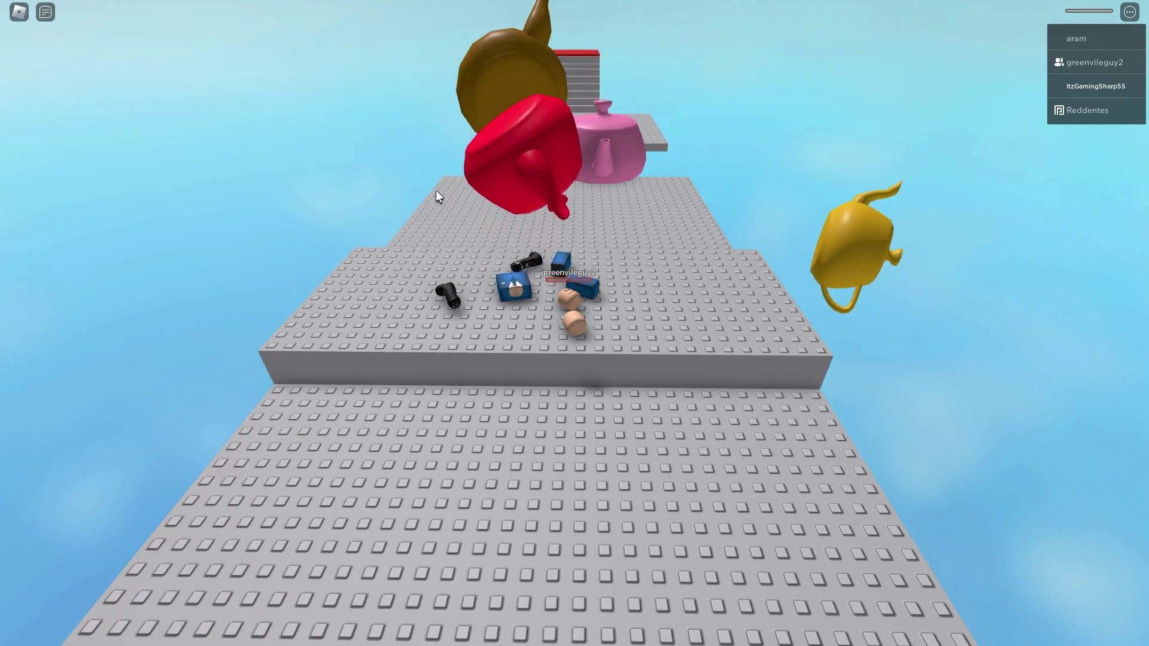
# - Walk forward from the spawn pads along the grey platform toward the teapots
pyautogui.press('w')
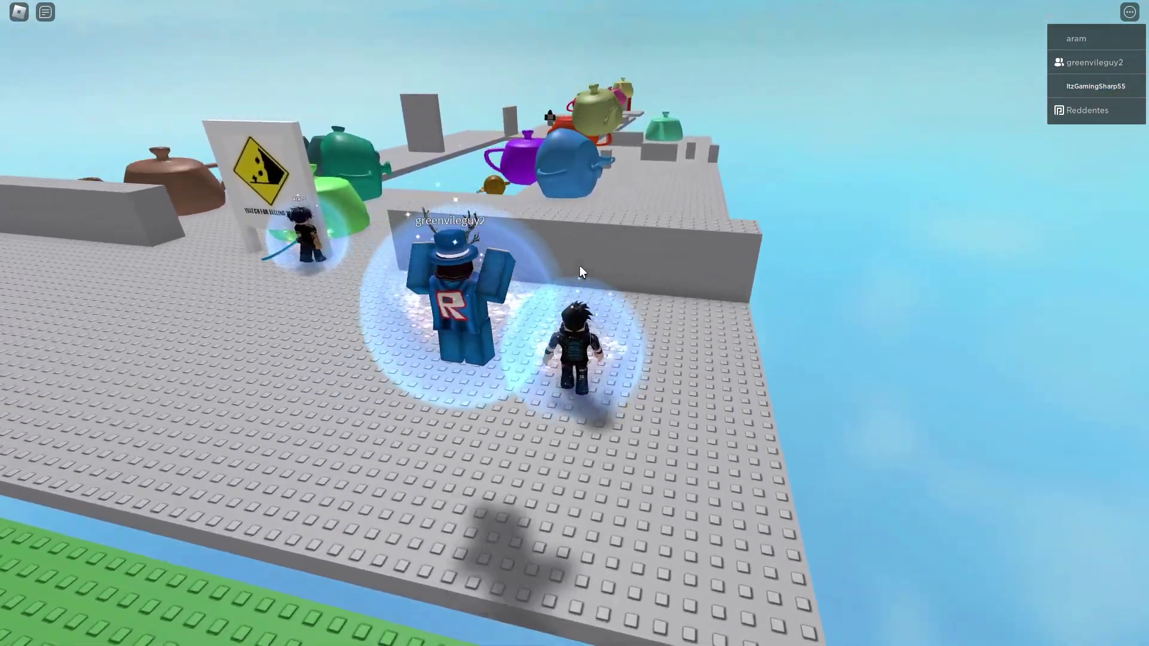
pyautogui.press('w')
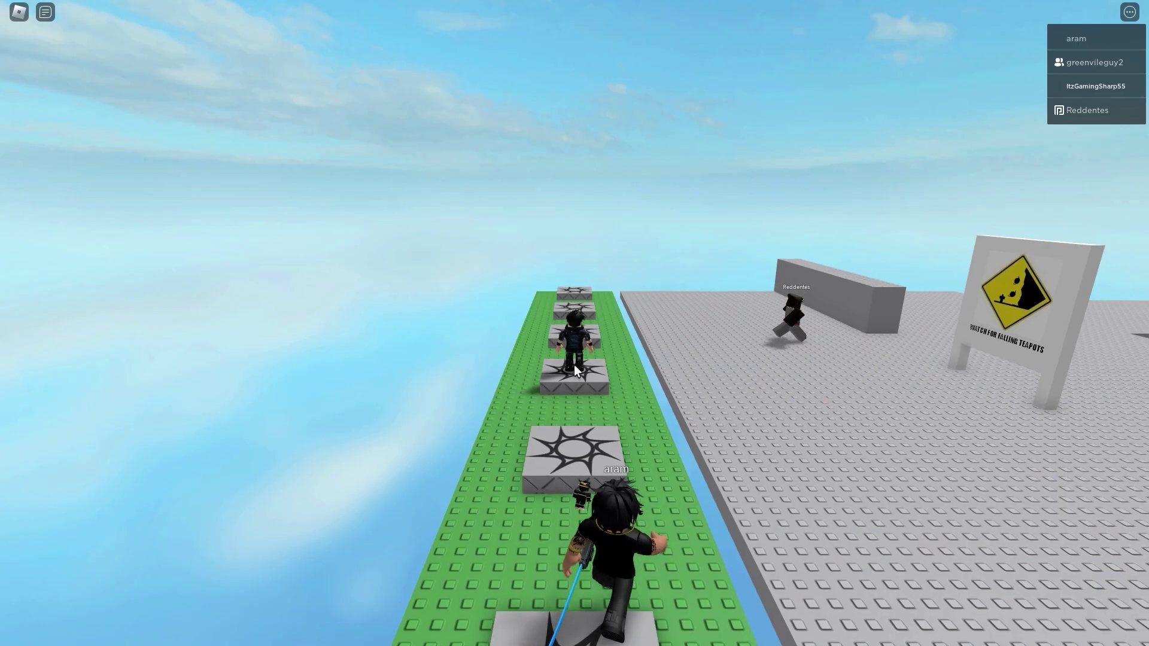
# - Run past the grey block, wall and teapots, then climb the red stairs to the yellow pad
pyautogui.press('w')
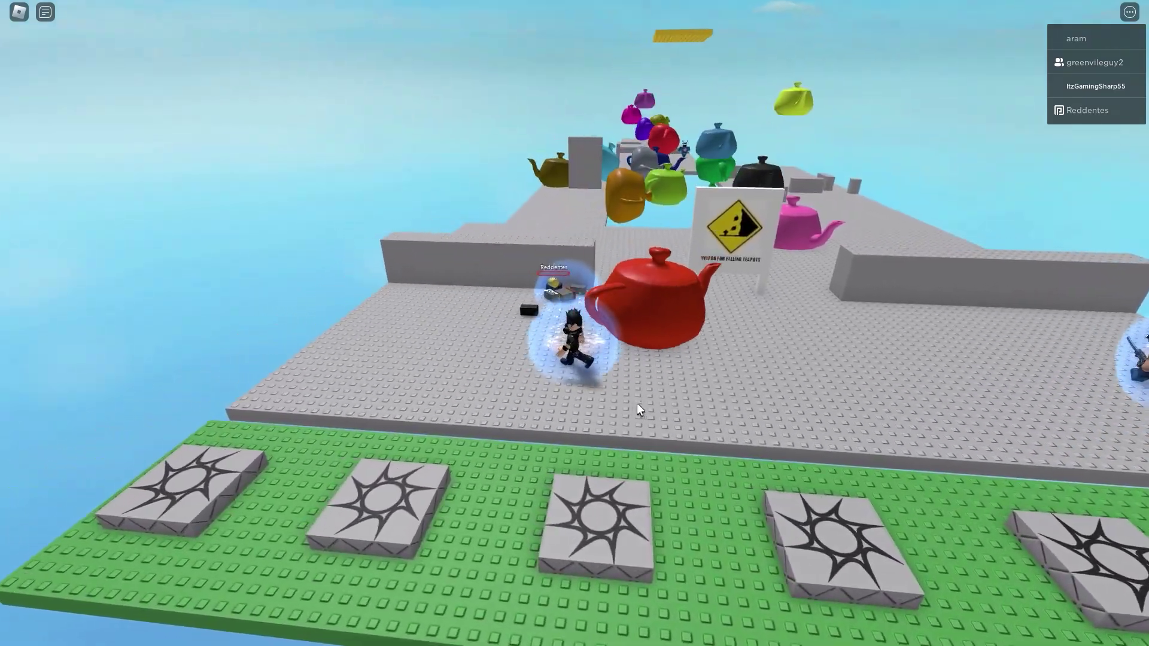
pyautogui.press('w')
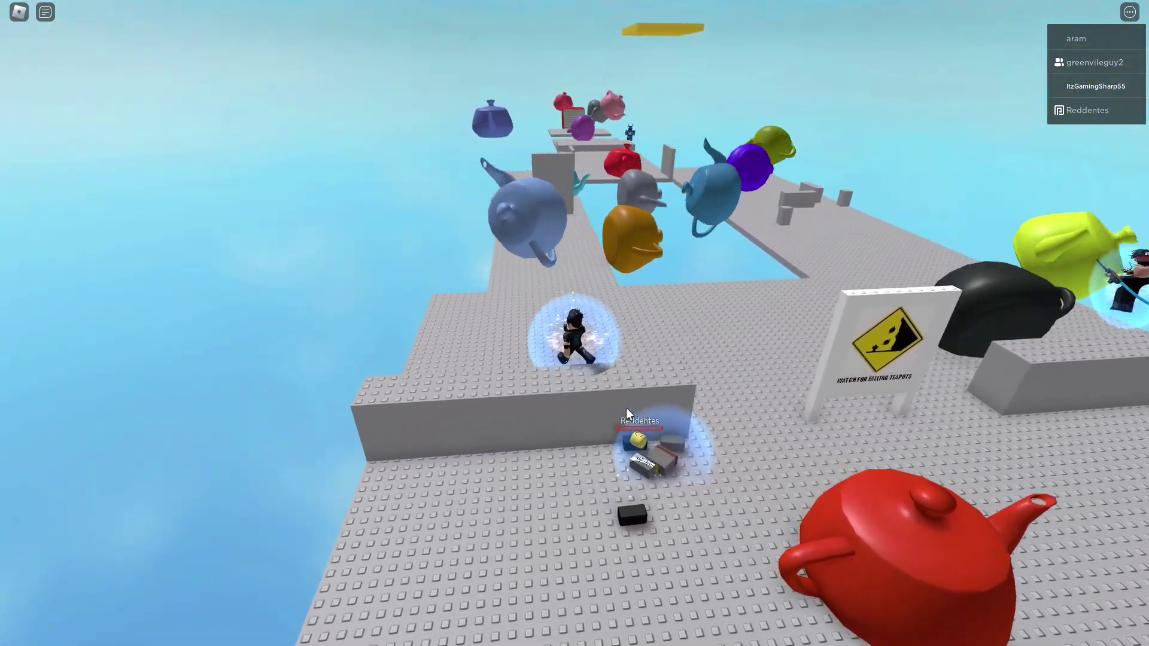
pyautogui.press('w')
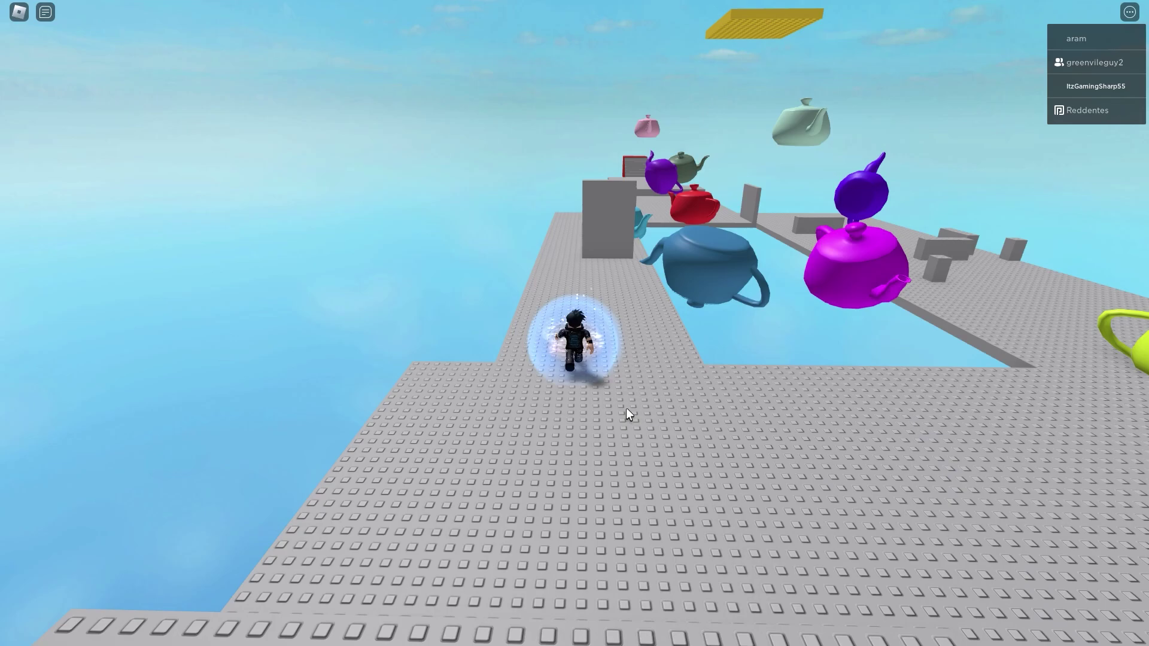
pyautogui.press('w')
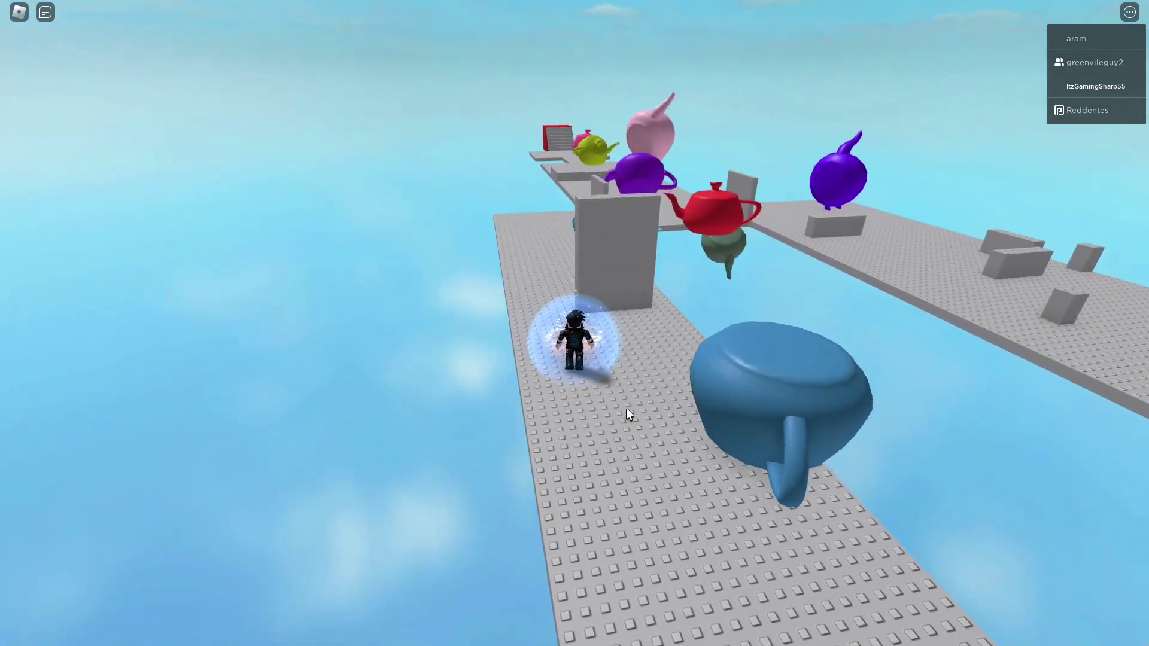
pyautogui.press('w')
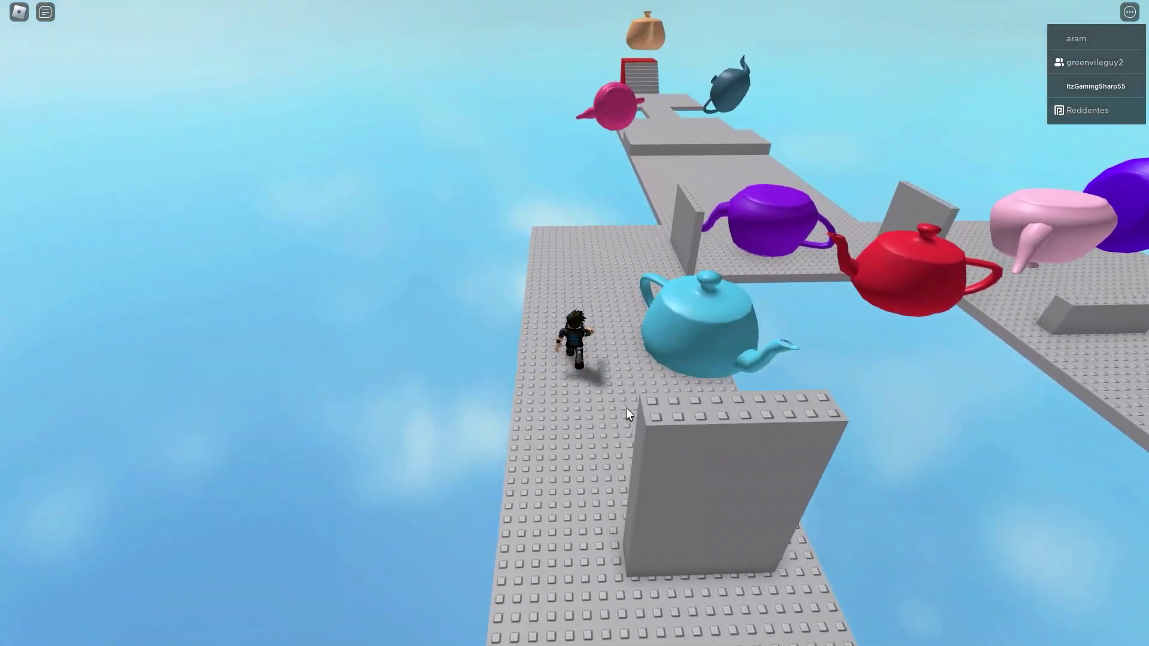
pyautogui.press('w')
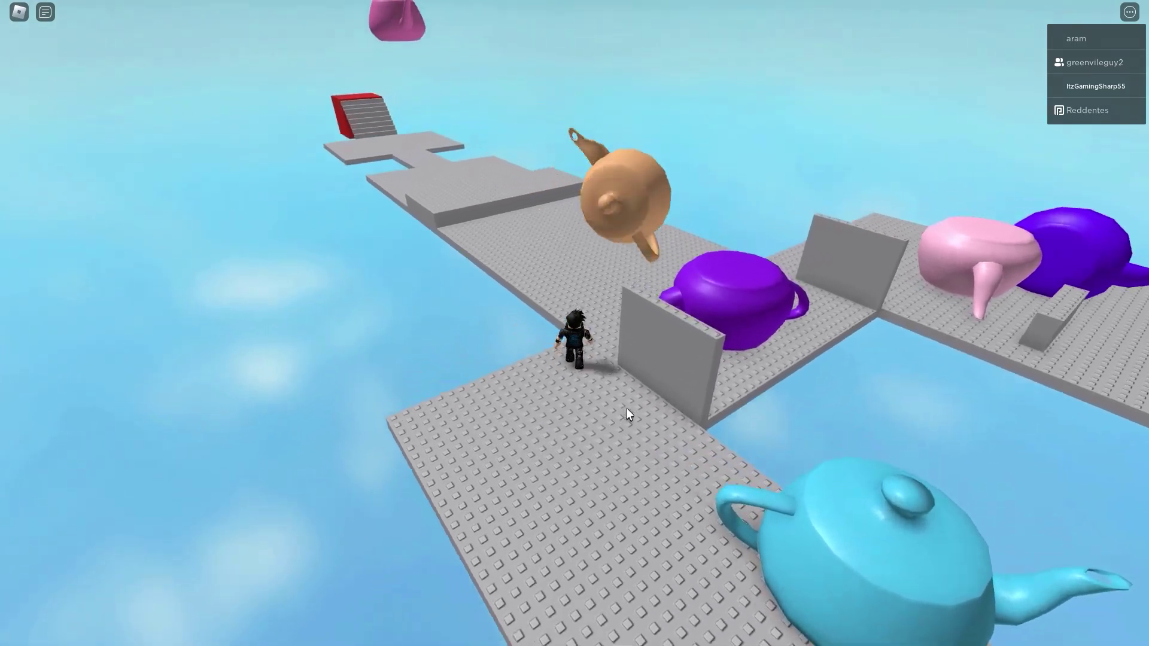
pyautogui.press('w')
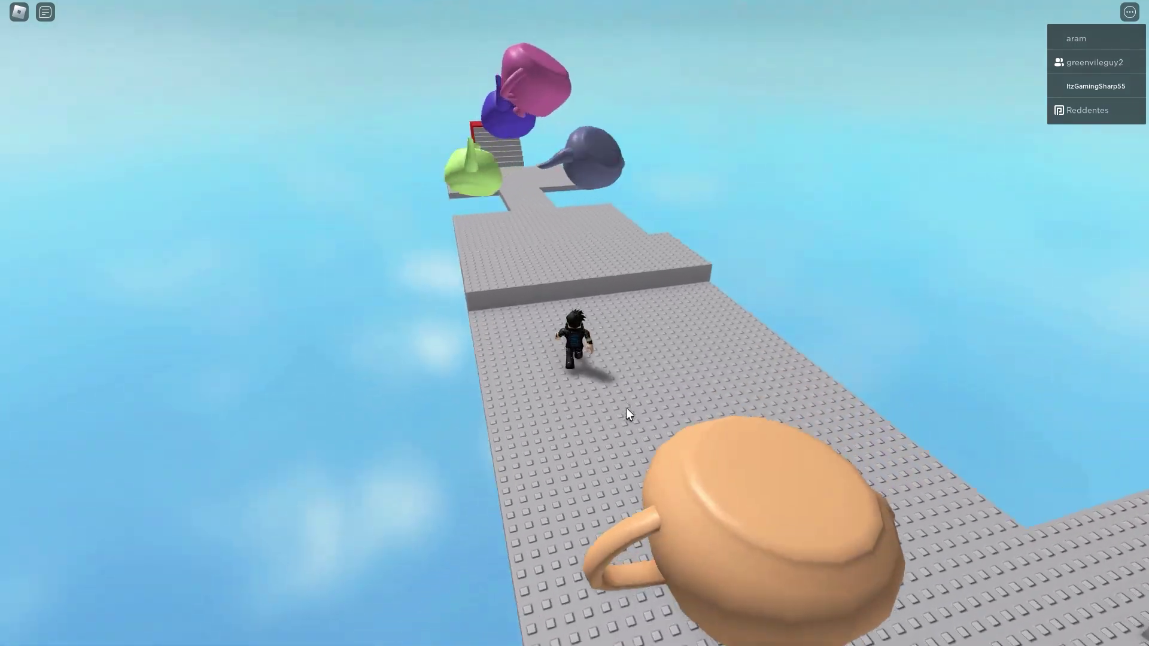
pyautogui.press('w')
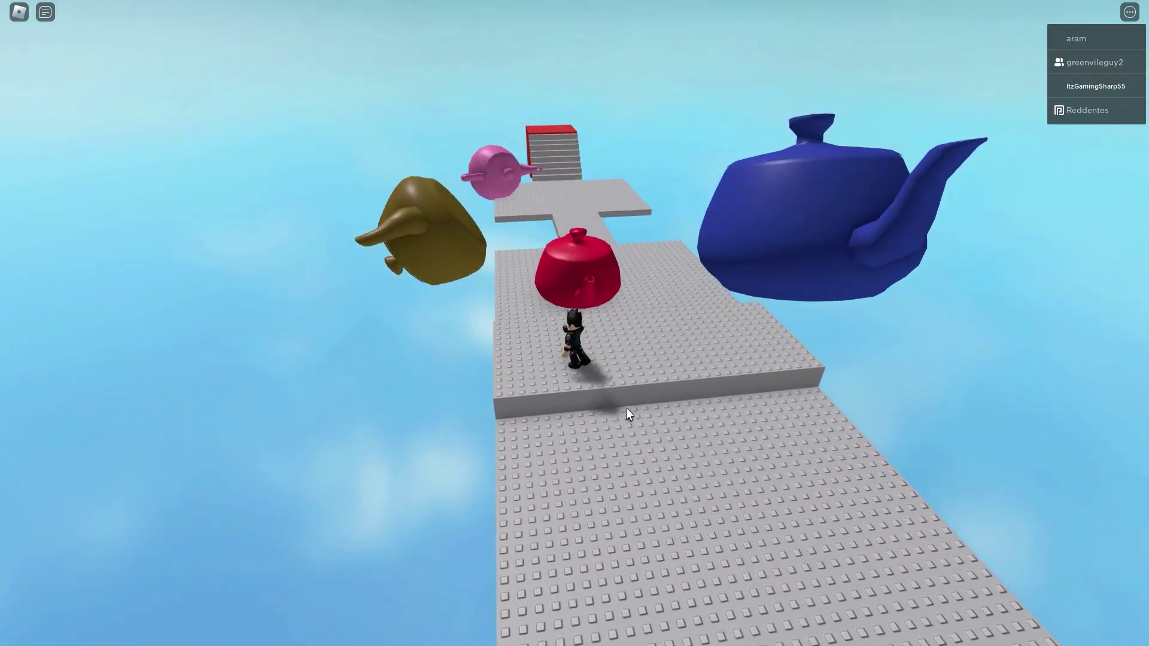
pyautogui.press('w')
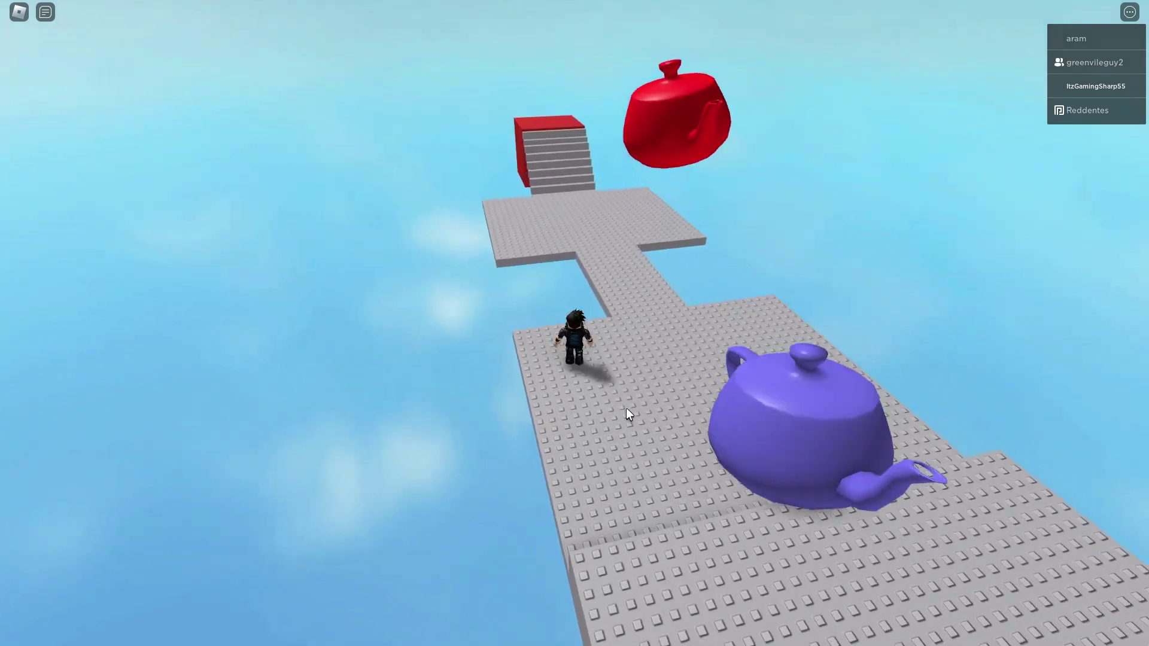
pyautogui.press('w')
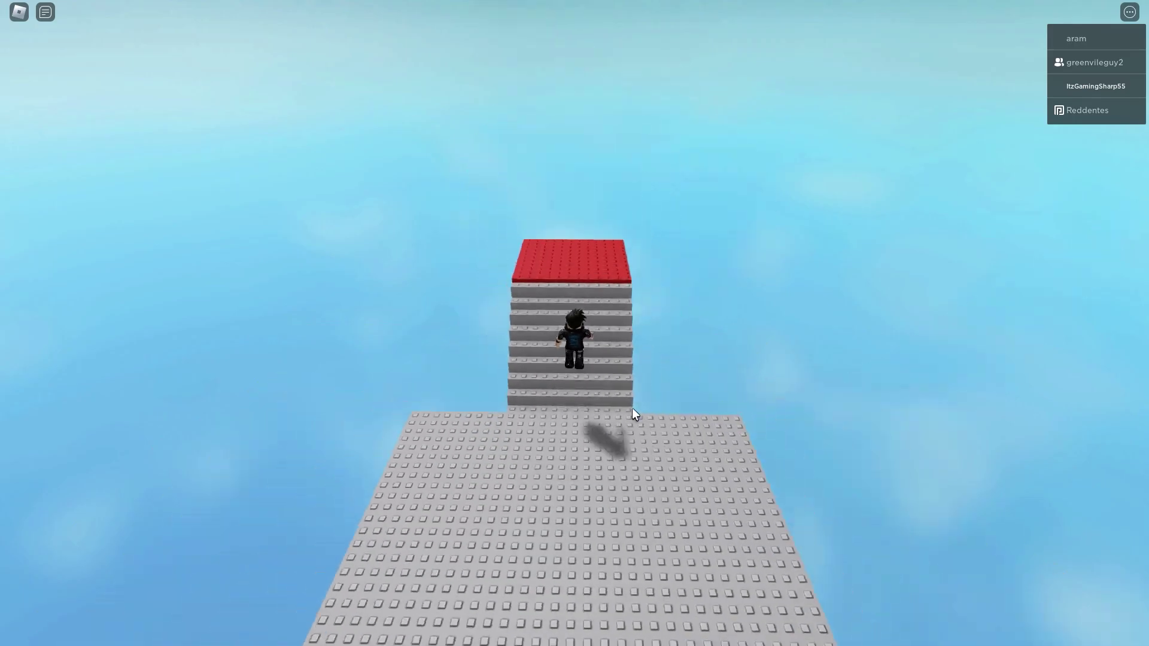
pyautogui.press('w')
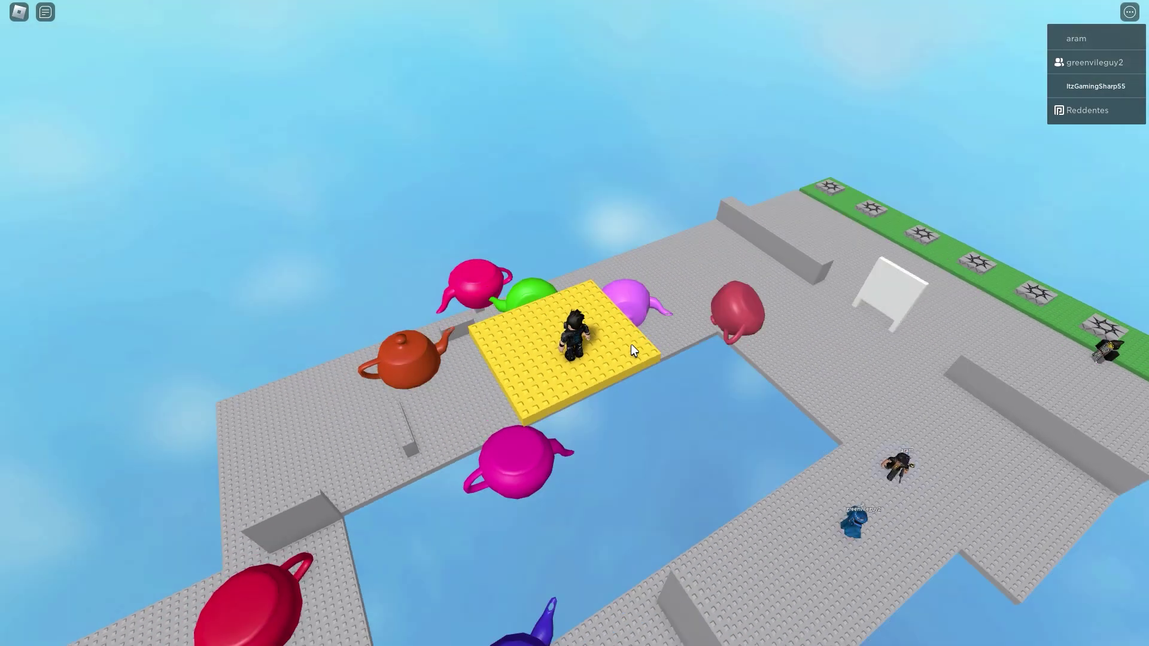
pyautogui.scroll(5, 631, 344)
pyautogui.scroll(5, 601, 319)
pyautogui.scroll(-5, 573, 322)
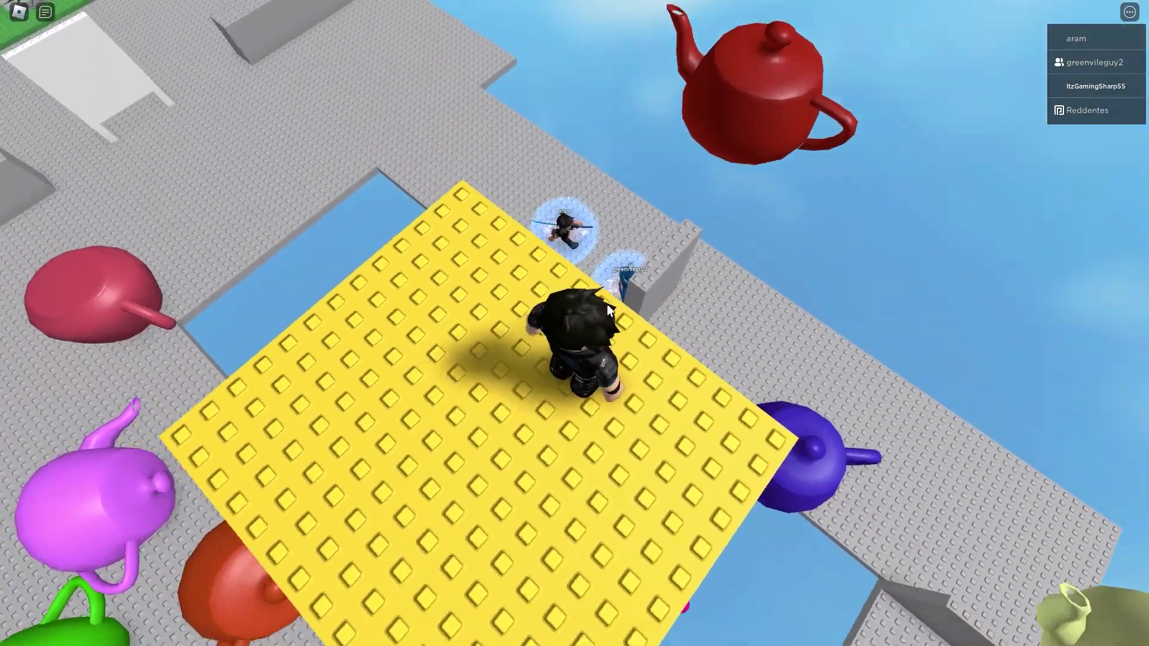
pyautogui.scroll(-3, 607, 304)
pyautogui.scroll(-3, 631, 321)
pyautogui.scroll(-2, 634, 324)
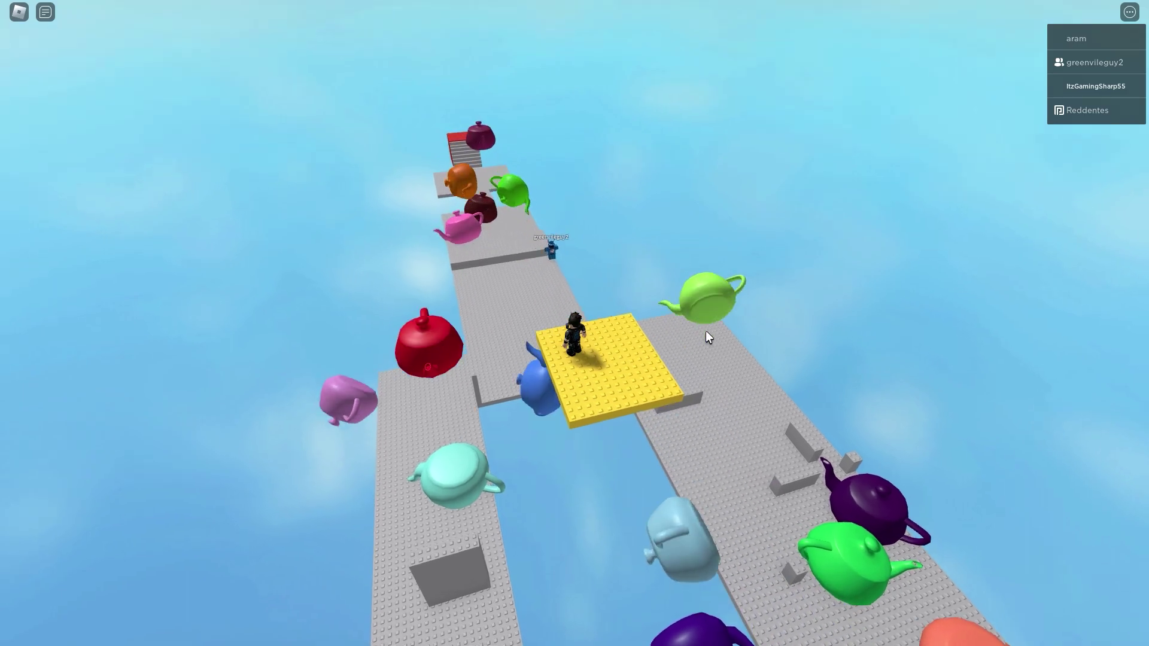
pyautogui.press('Left')
pyautogui.press('Left')
pyautogui.press('Left')
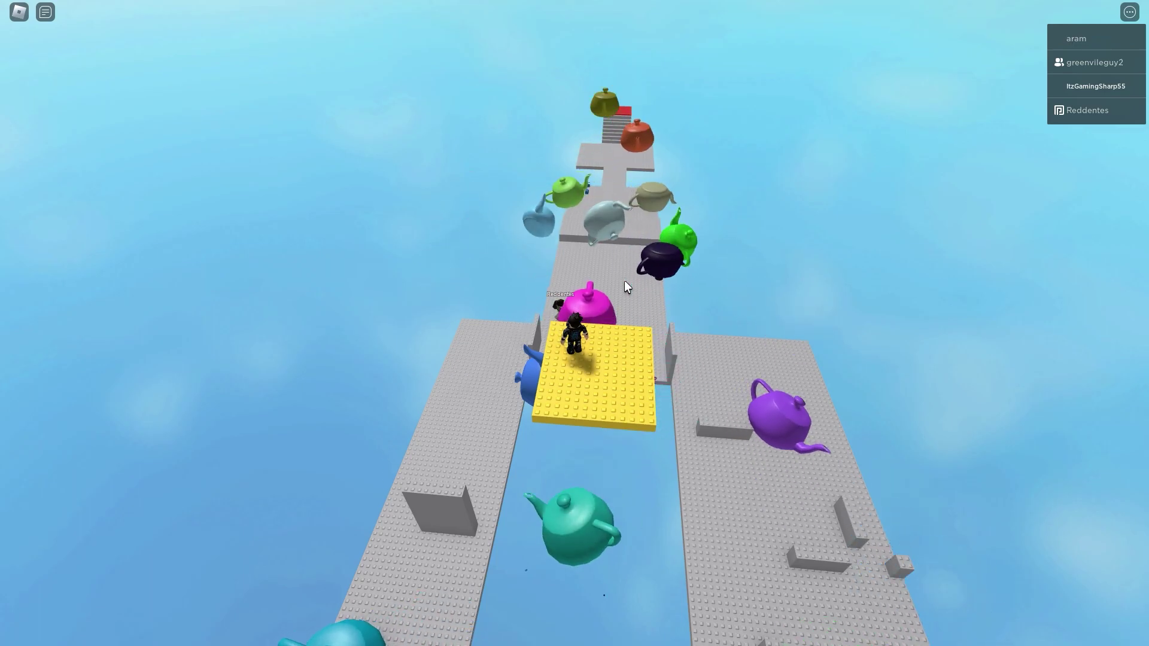
pyautogui.press('Right')
pyautogui.press('Right')
pyautogui.press('Right')
pyautogui.press('Right')
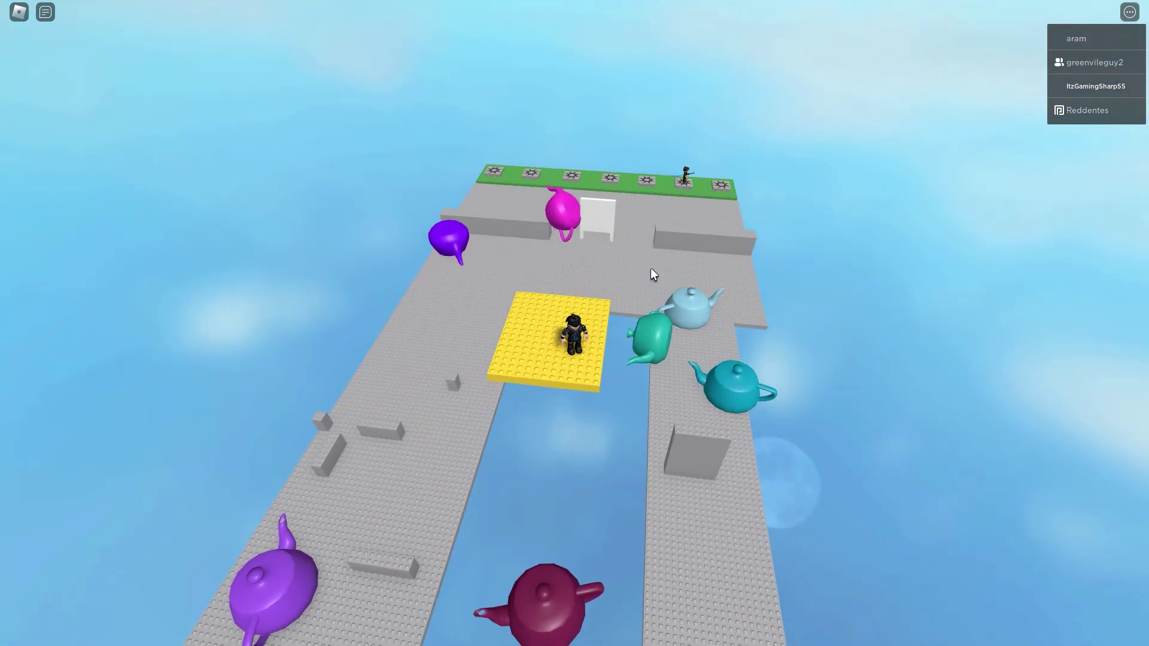
pyautogui.scroll(2, 671, 268)
pyautogui.scroll(5, 655, 256)
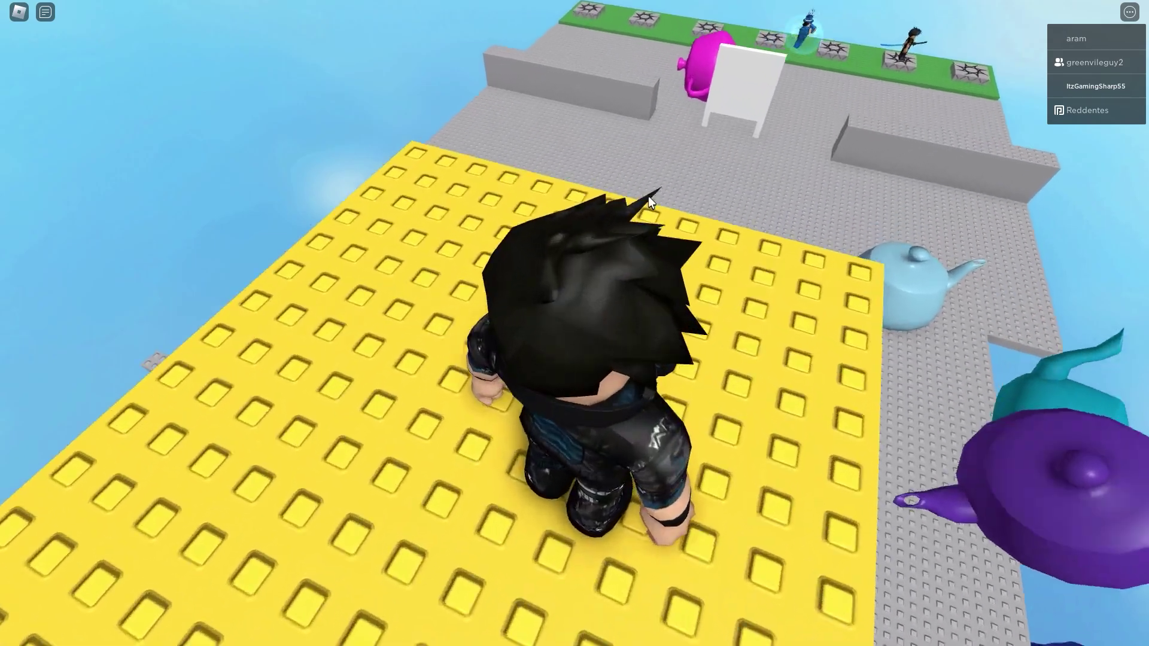
pyautogui.scroll(-5, 637, 206)
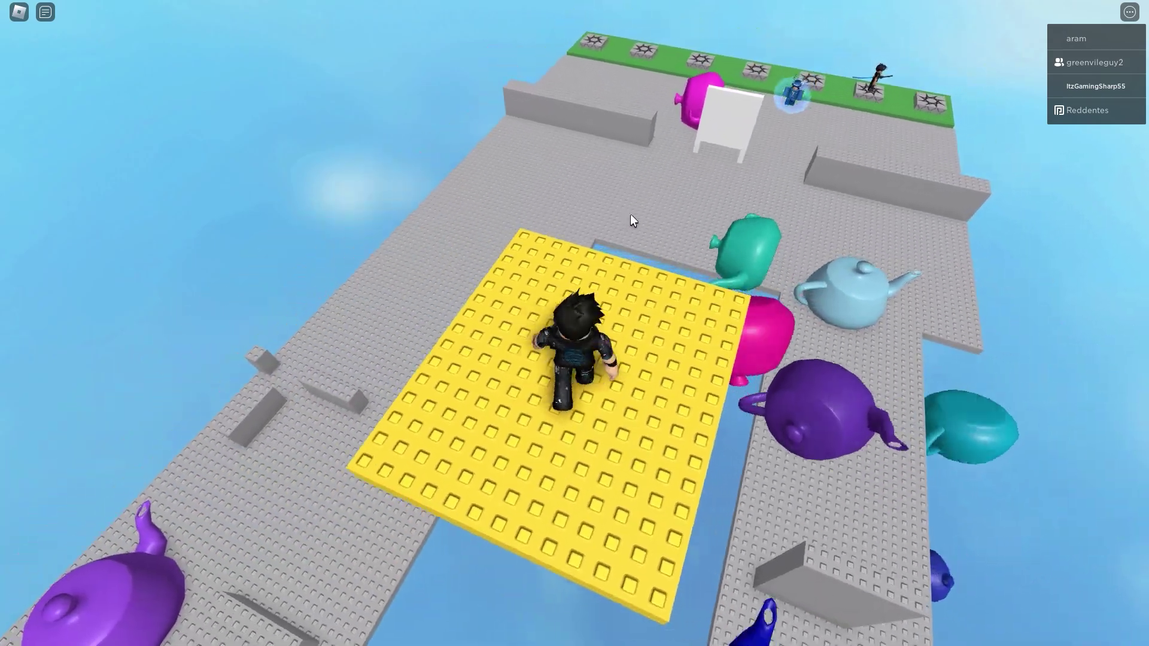
pyautogui.press('Left')
pyautogui.press('Left')
pyautogui.press('Left')
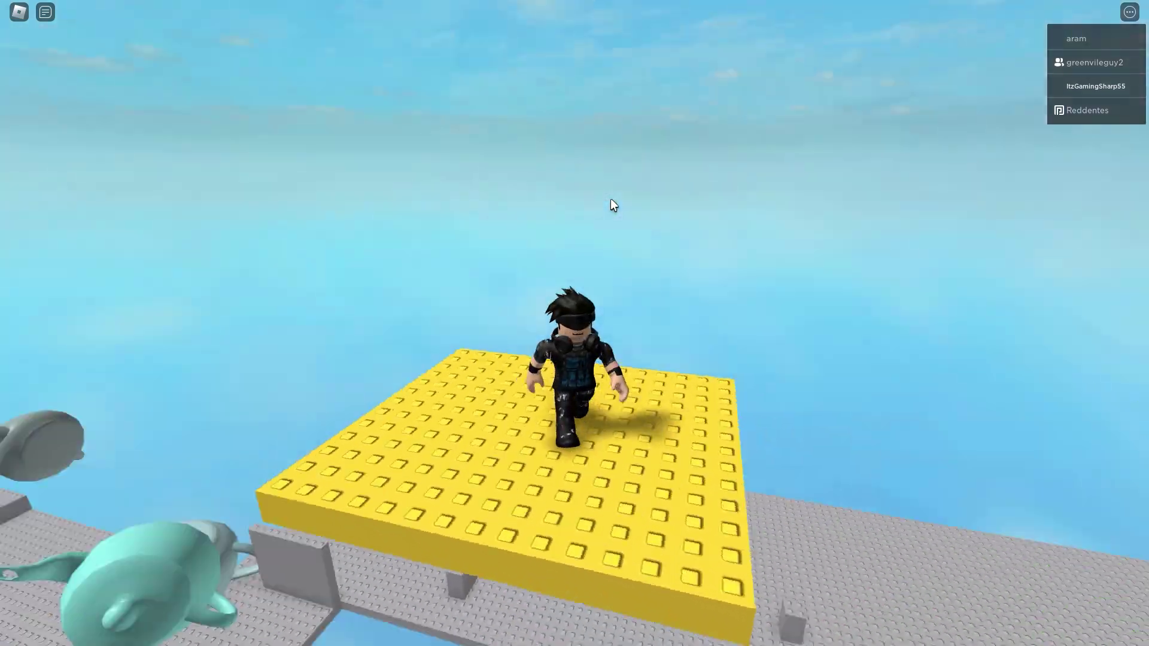
pyautogui.press('Left')
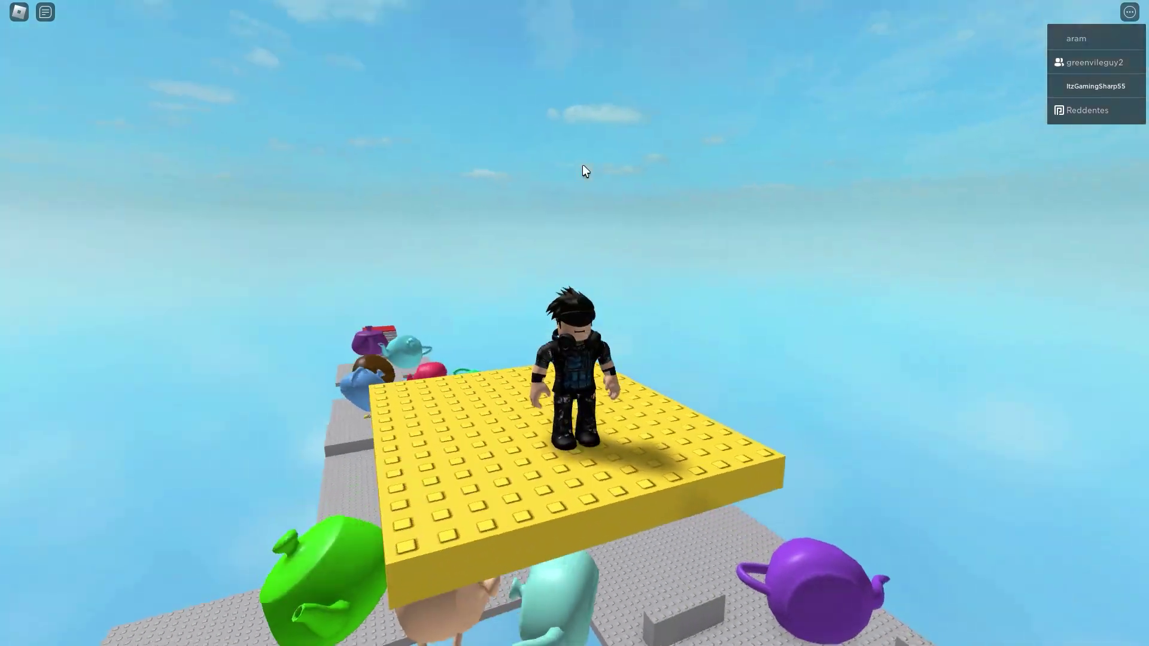
pyautogui.press('pageup')
pyautogui.press('Left')
pyautogui.scroll(-5, 583, 171)
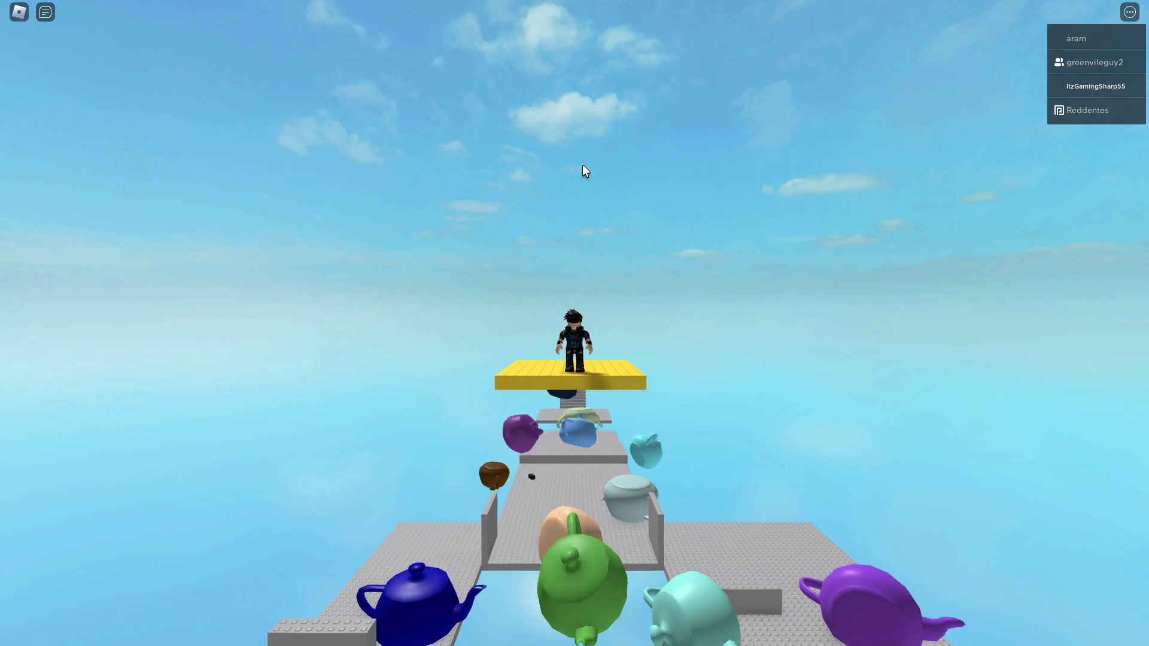
pyautogui.press('pagedown')
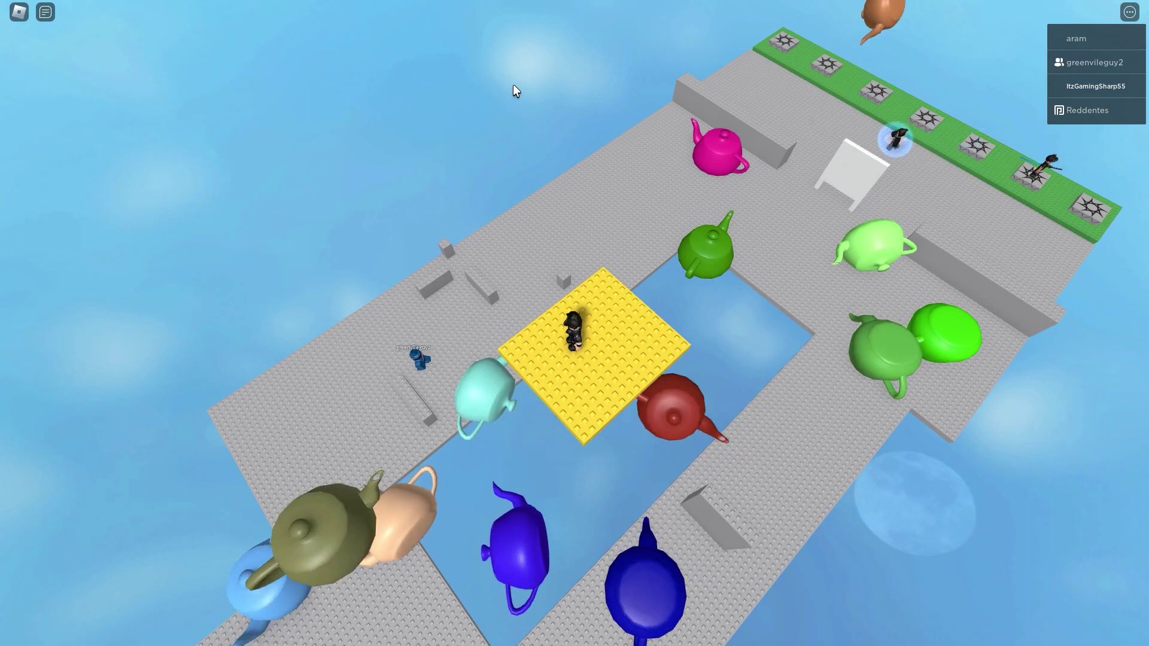
pyautogui.moveTo(615, 158); pyautogui.dragTo(596, 203)
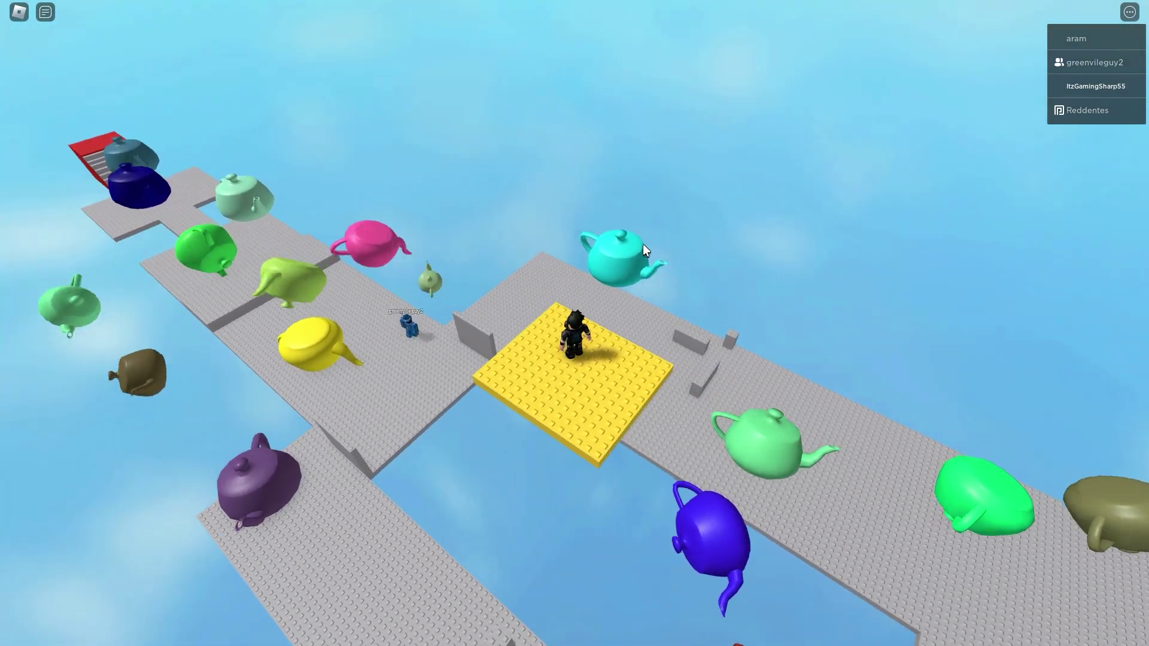
pyautogui.press('Left')
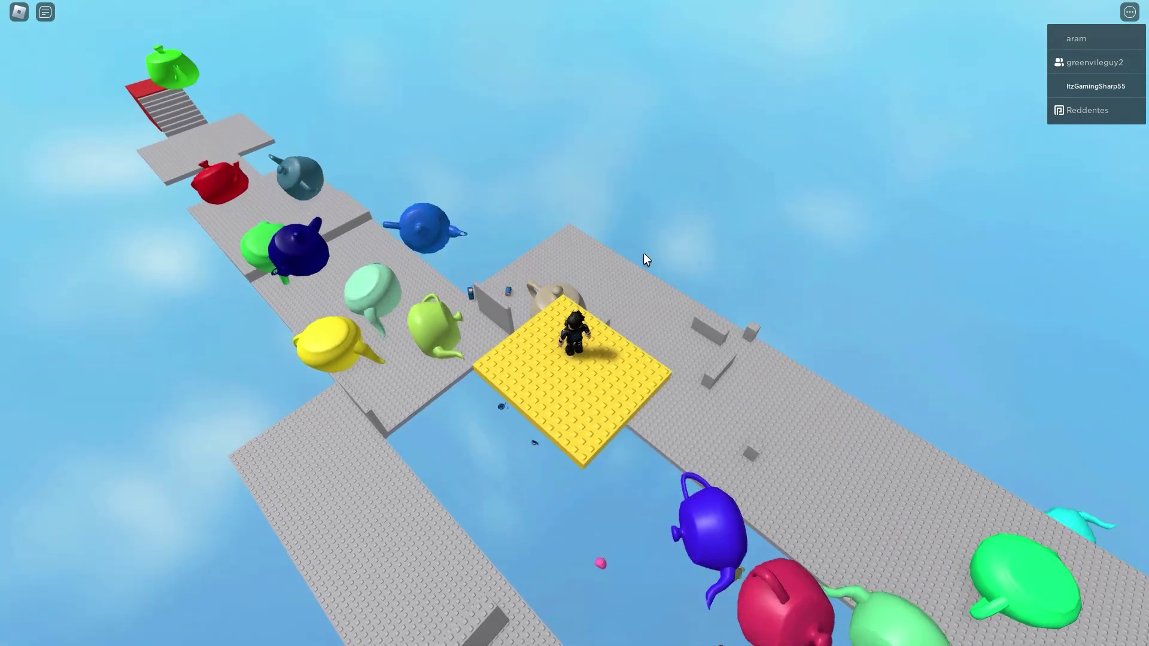
pyautogui.moveTo(575, 351)
pyautogui.mouseDown()
pyautogui.moveTo(611, 369)
pyautogui.moveTo(648, 425)
pyautogui.mouseUp()
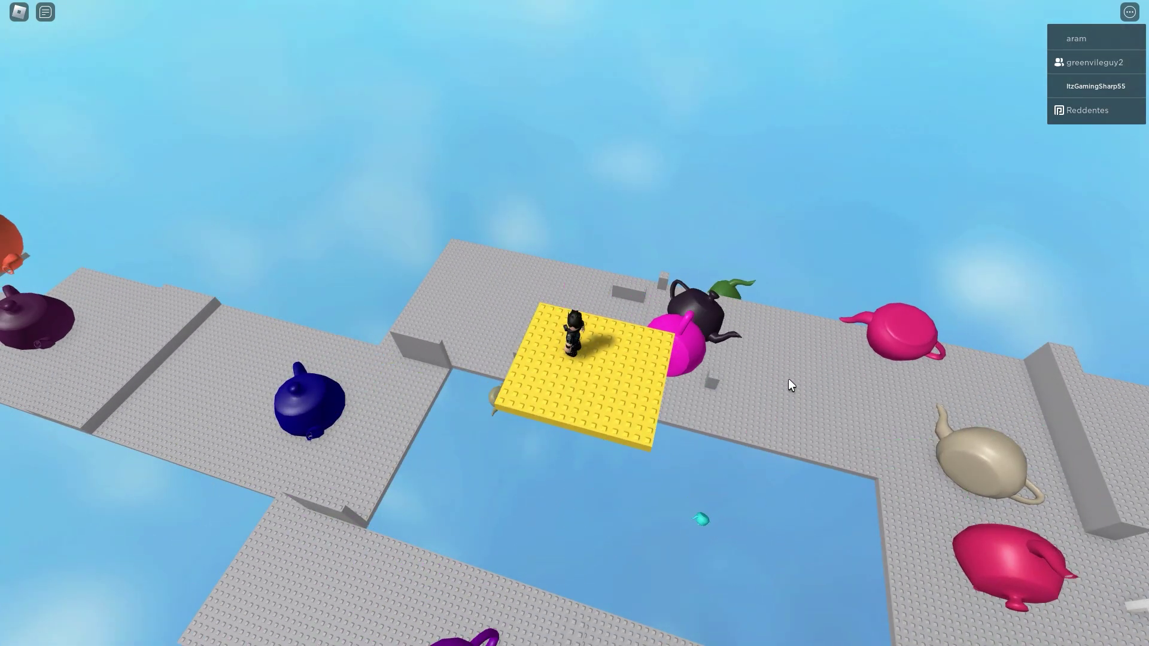
pyautogui.moveTo(791, 374); pyautogui.dragTo(807, 386)
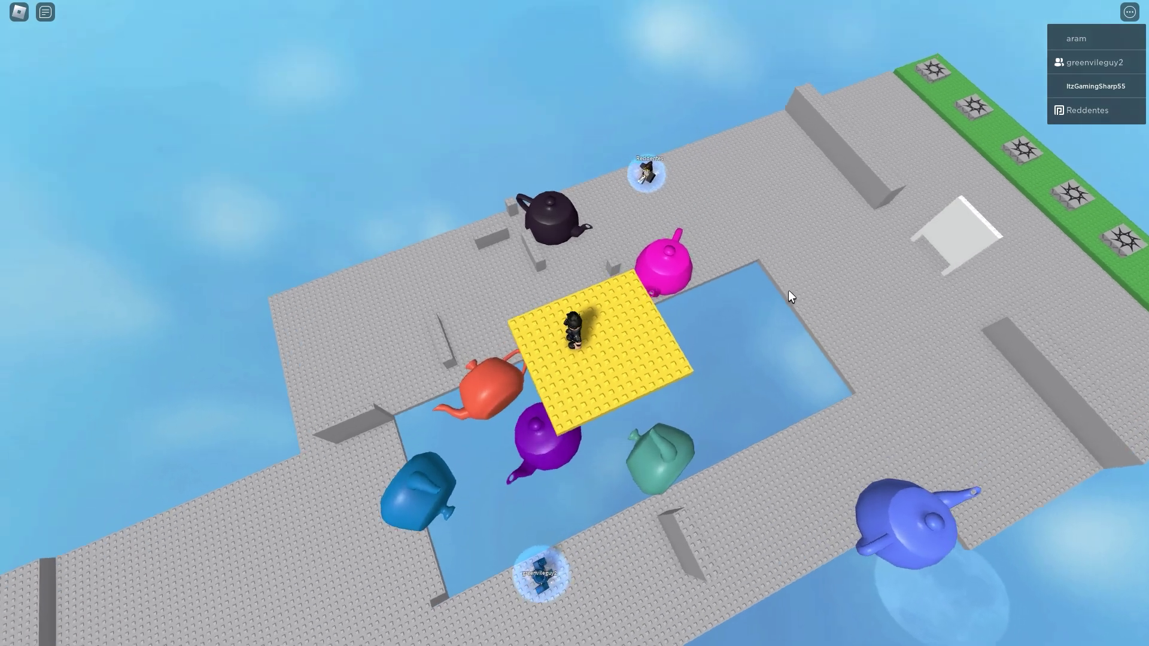
pyautogui.moveTo(796, 275); pyautogui.dragTo(726, 284)
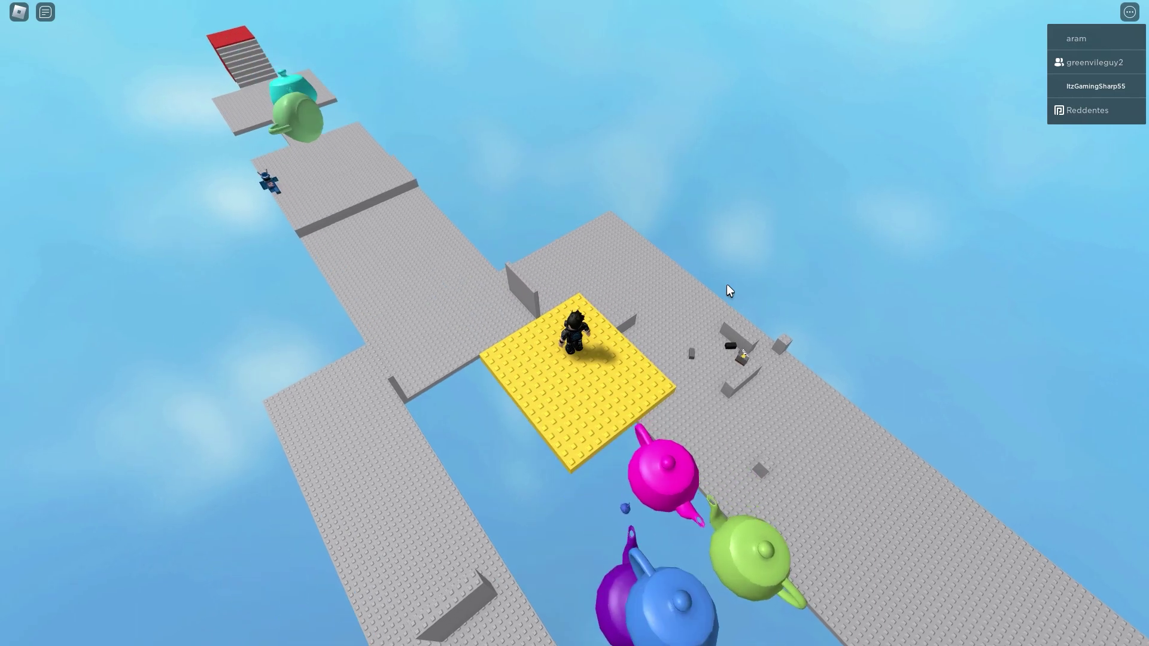
pyautogui.press('Left')
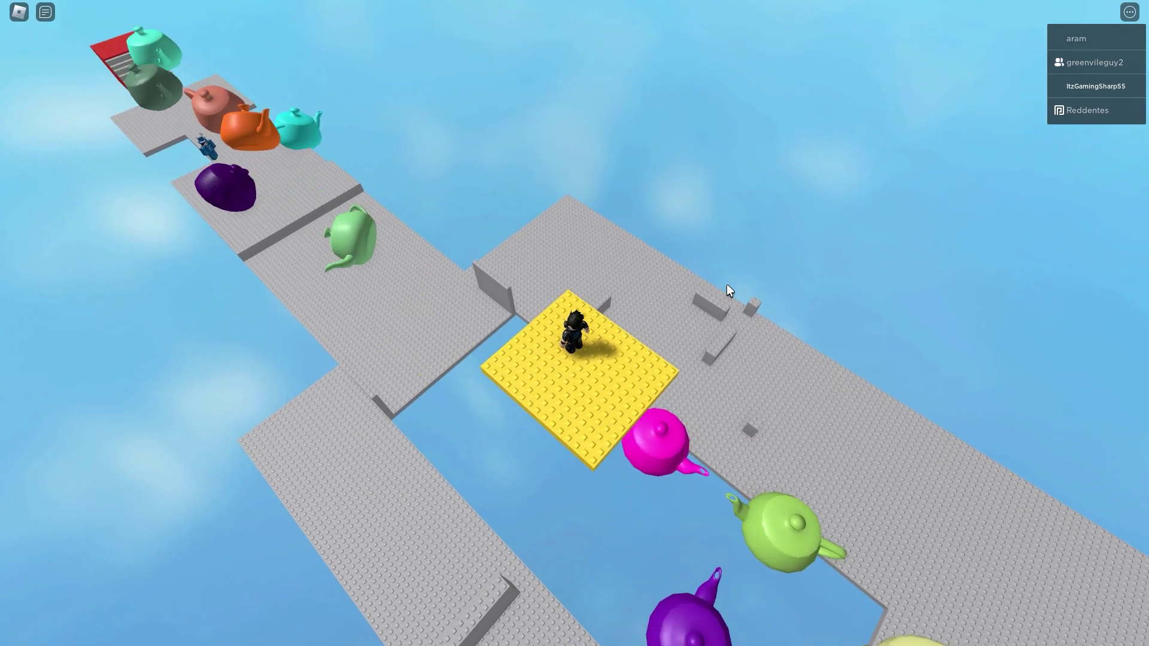